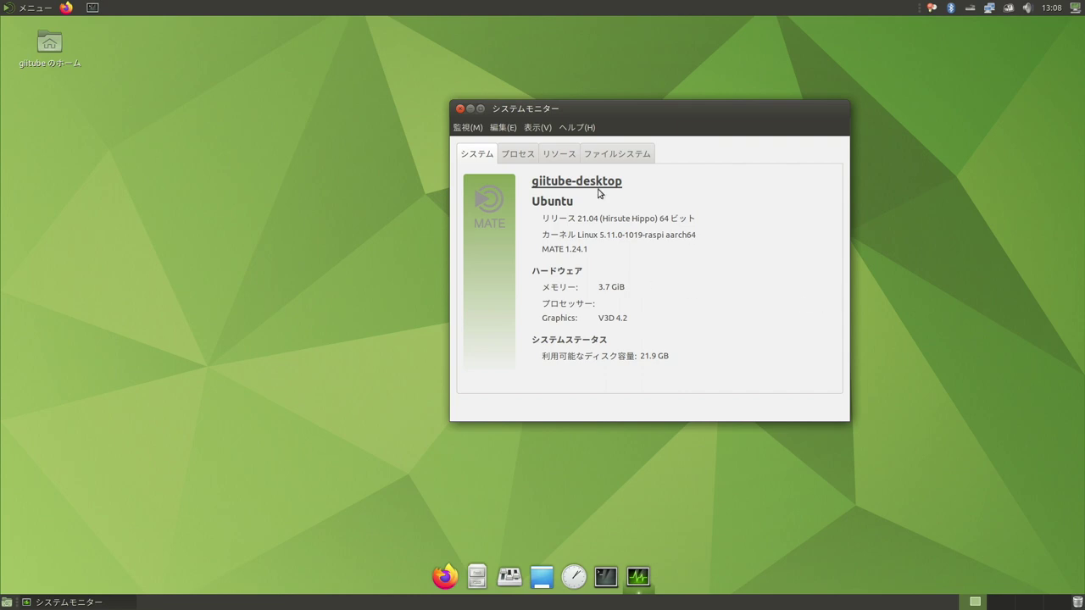
Close the System Monitor and bring up a terminal window.
{"action": "left_click", "coordinate": [459, 109]}
{"action": "left_click", "coordinate": [620, 573]}
{"action": "left_click_drag", "start_coordinate": [537, 191], "coordinate": [766, 190]}
Run sudo add-apt-repository ppa:ubuntu-mate-dev/fresh-mate, enter the account password, and confirm adding the repository.
{"action": "type", "text": "sudo"}
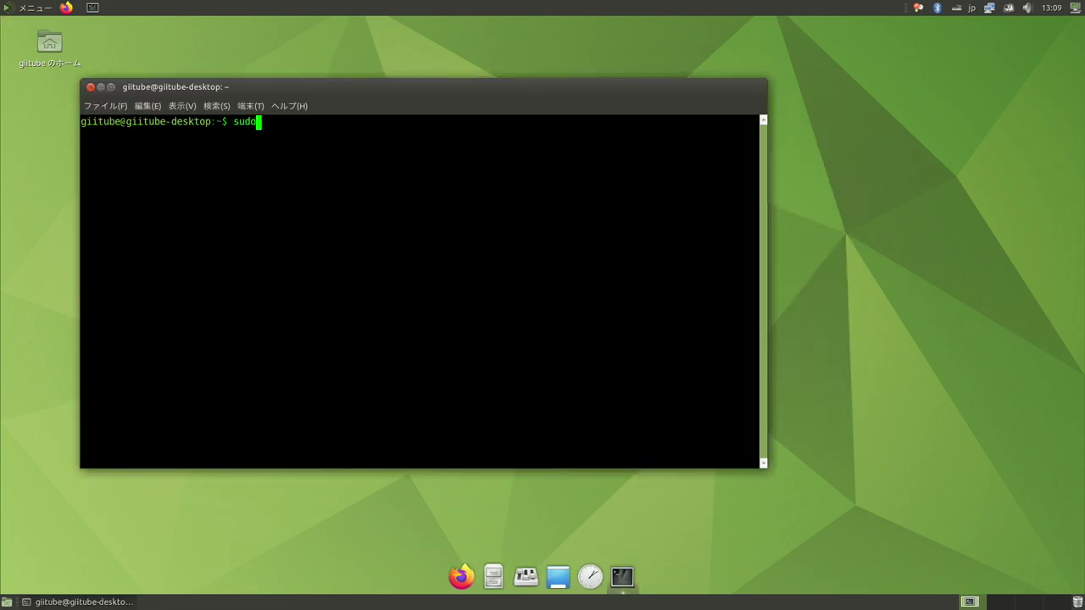
{"action": "type", "text": " add-apt-reposi"}
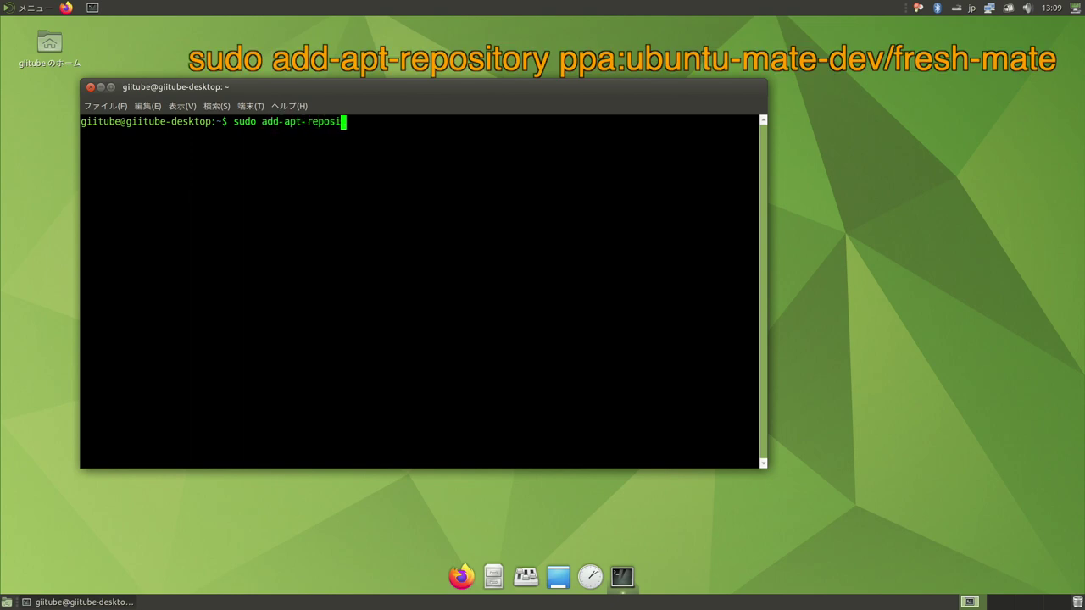
{"action": "type", "text": "tory ppa:ubuntu-mate"}
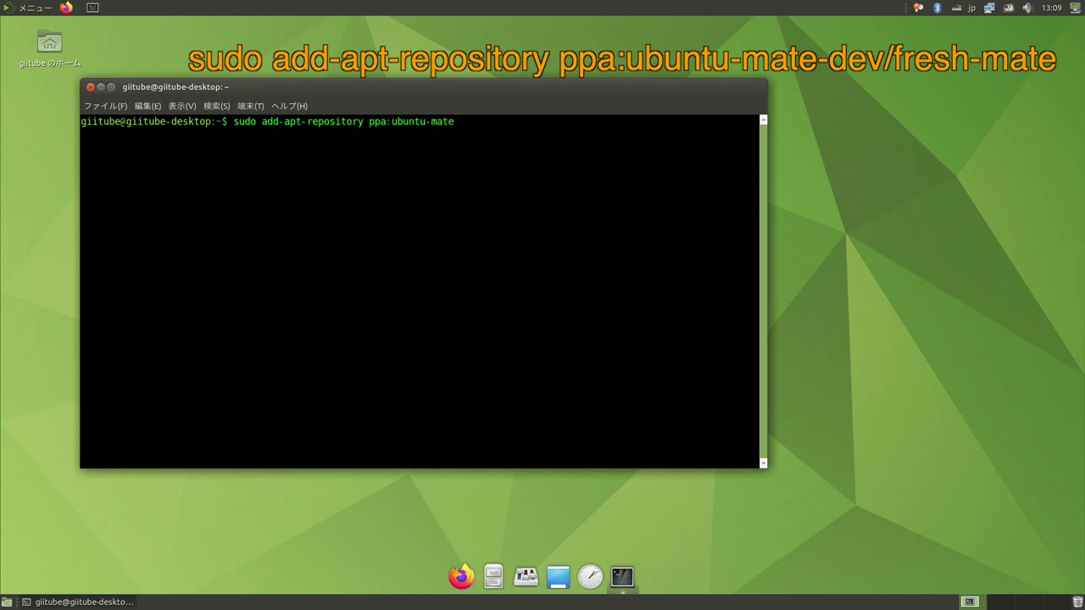
{"action": "type", "text": "-dev/fresh-mate"}
{"action": "key", "text": "Return"}
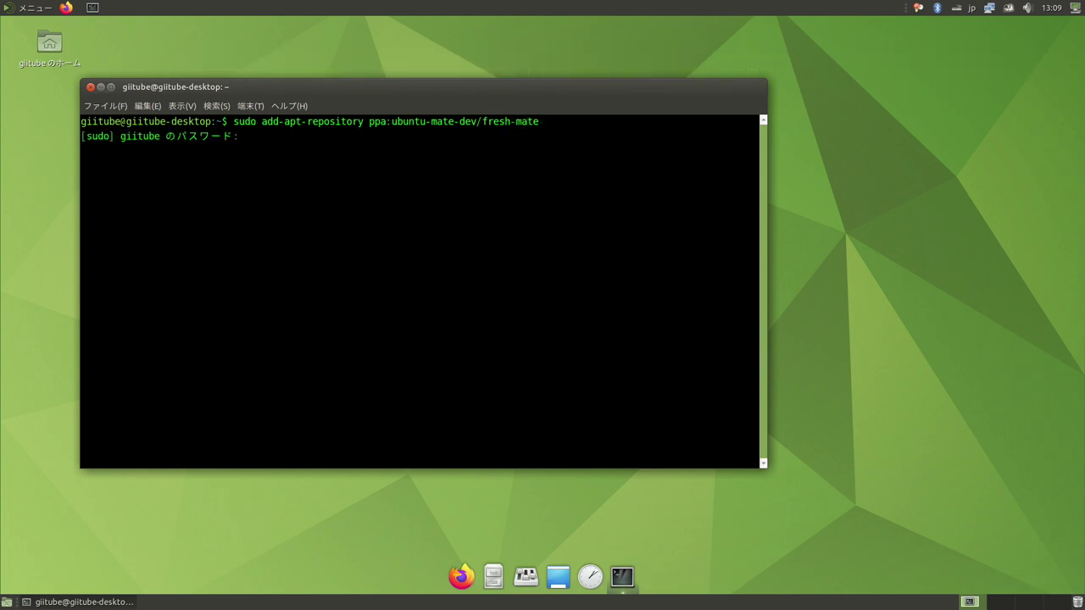
{"action": "key", "text": "Return"}
{"action": "key", "text": "Return"}
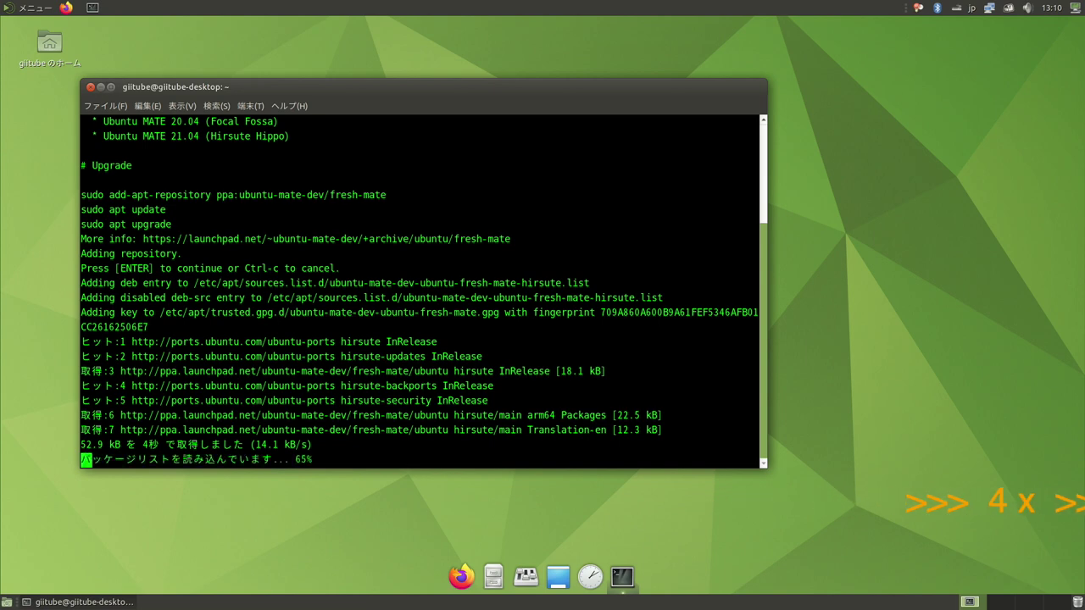
Run sudo apt upgrade, accept the package installation, and restart the computer with sudo reboot.
{"action": "type", "text": "sudo "}
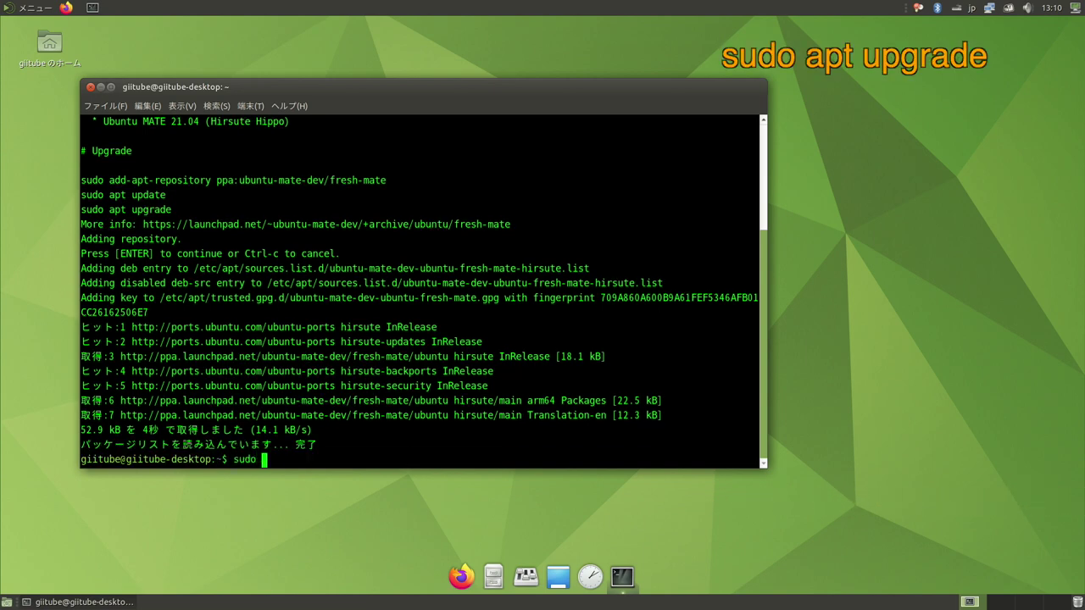
{"action": "type", "text": "apt upgrade"}
{"action": "key", "text": "Return"}
{"action": "key", "text": "Return"}
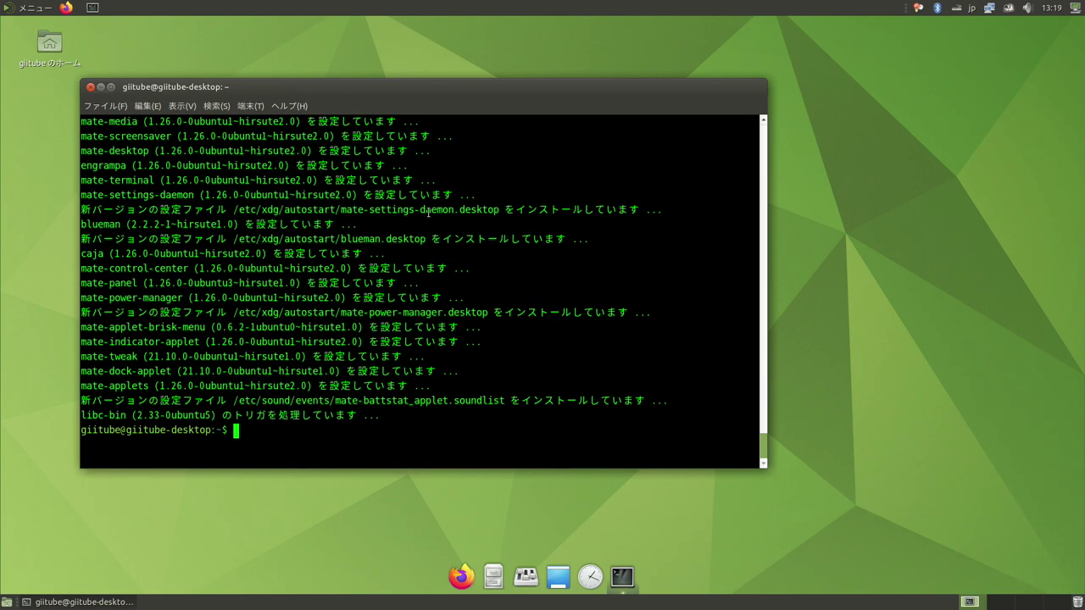
{"action": "type", "text": "sudo reboot"}
{"action": "key", "text": "Return"}
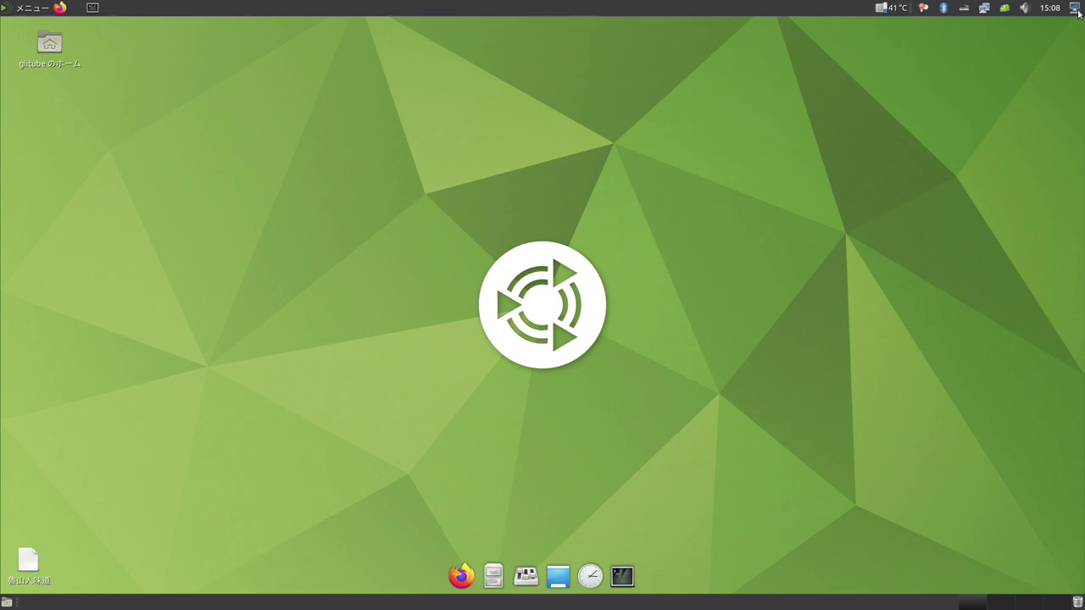
{"action": "left_click", "coordinate": [1078, 14]}
{"action": "left_click", "coordinate": [1071, 28]}
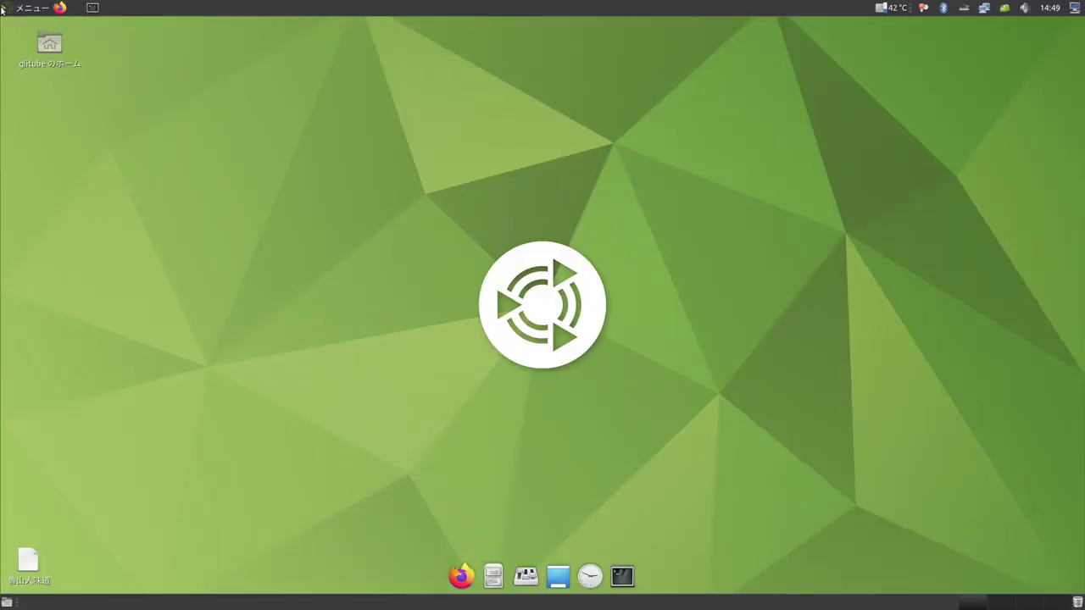
Launch the Pluma text editor and open the desktop file 魯山人味道 in it.
{"action": "left_click", "coordinate": [33, 8]}
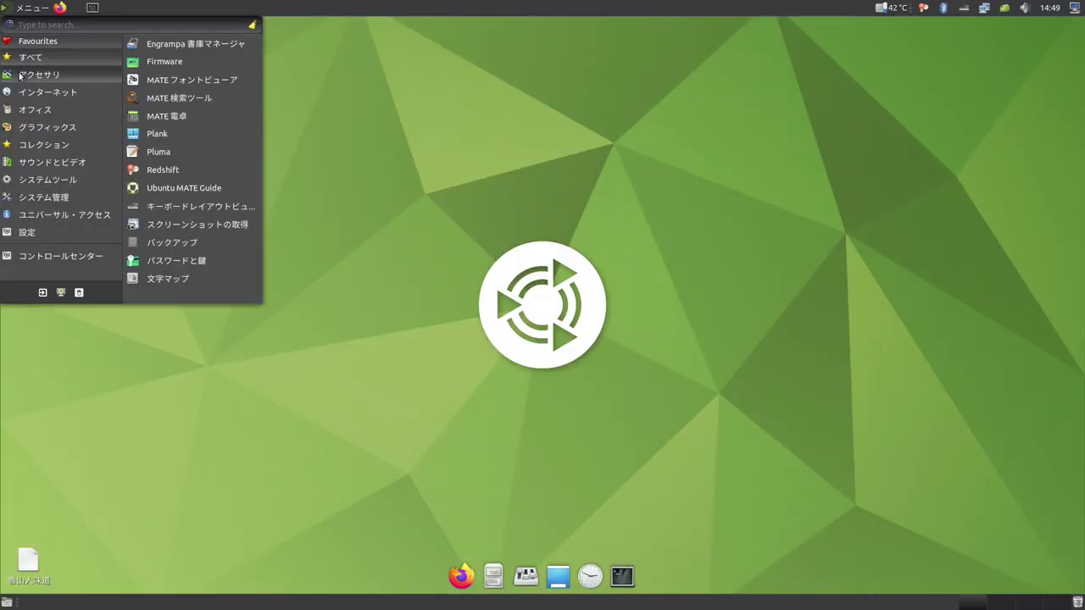
{"action": "left_click", "coordinate": [159, 152]}
{"action": "left_click_drag", "start_coordinate": [368, 68], "coordinate": [209, 36]}
{"action": "left_click_drag", "start_coordinate": [28, 559], "coordinate": [384, 403]}
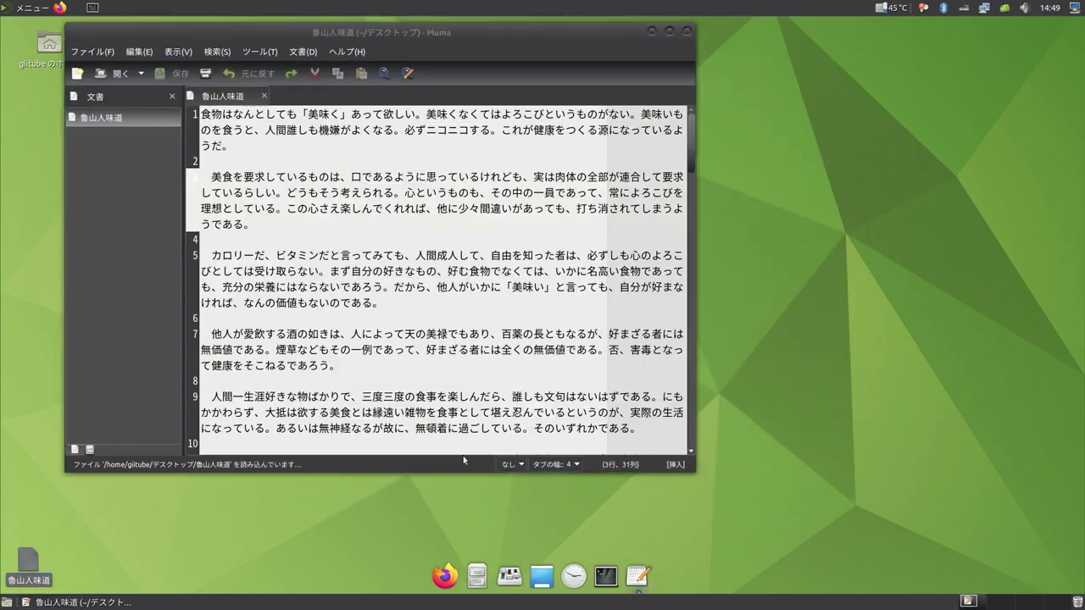
Turn on the grid pattern and the overview map in Pluma's display preferences and check them in the document.
{"action": "left_click", "coordinate": [137, 52]}
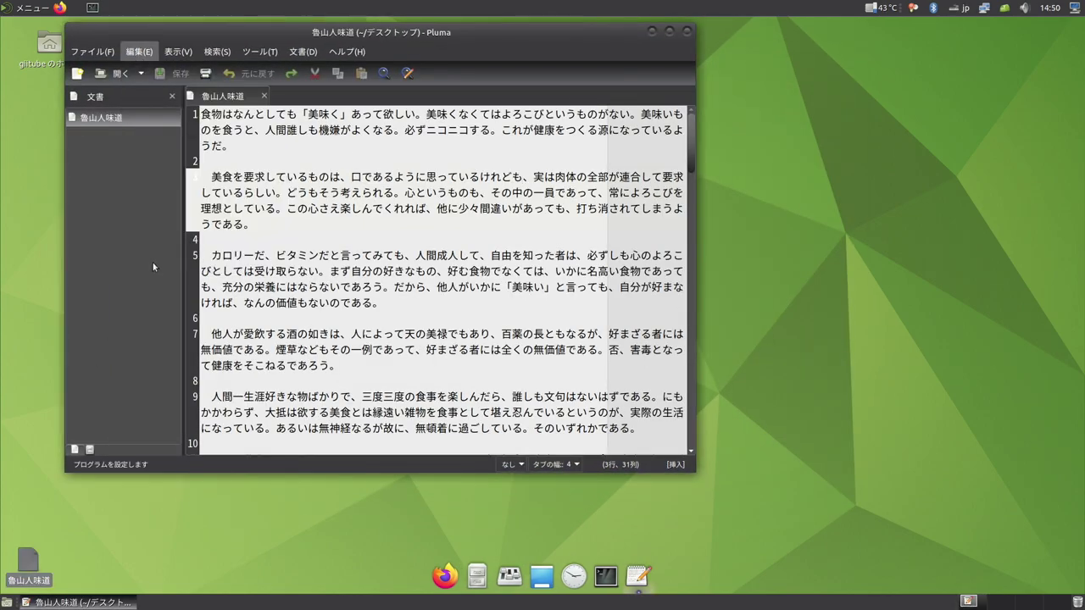
{"action": "left_click", "coordinate": [150, 261]}
{"action": "left_click_drag", "start_coordinate": [382, 73], "coordinate": [868, 84]}
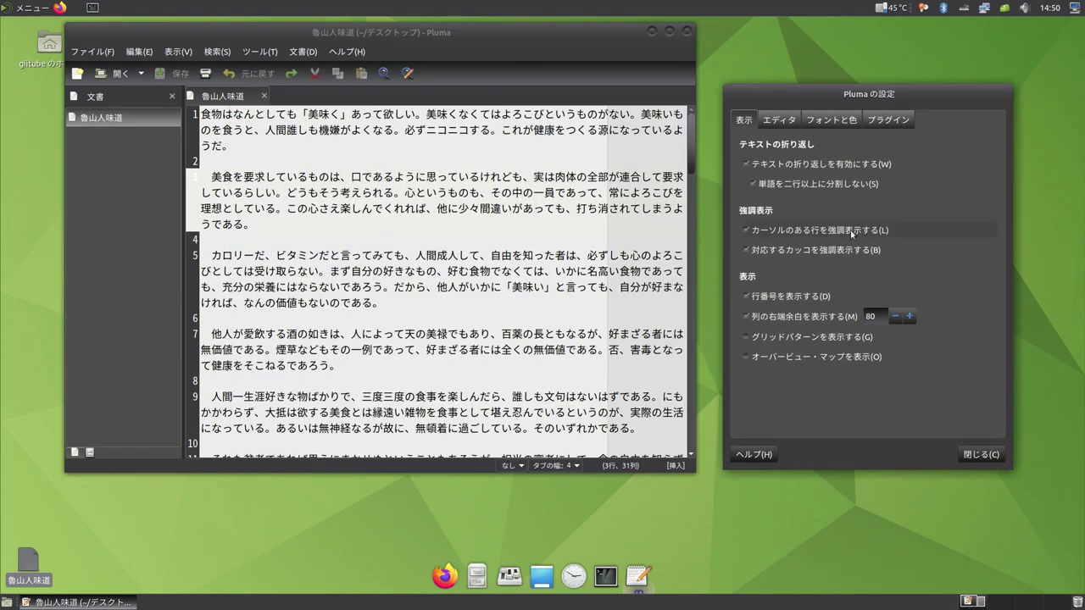
{"action": "left_click", "coordinate": [746, 357]}
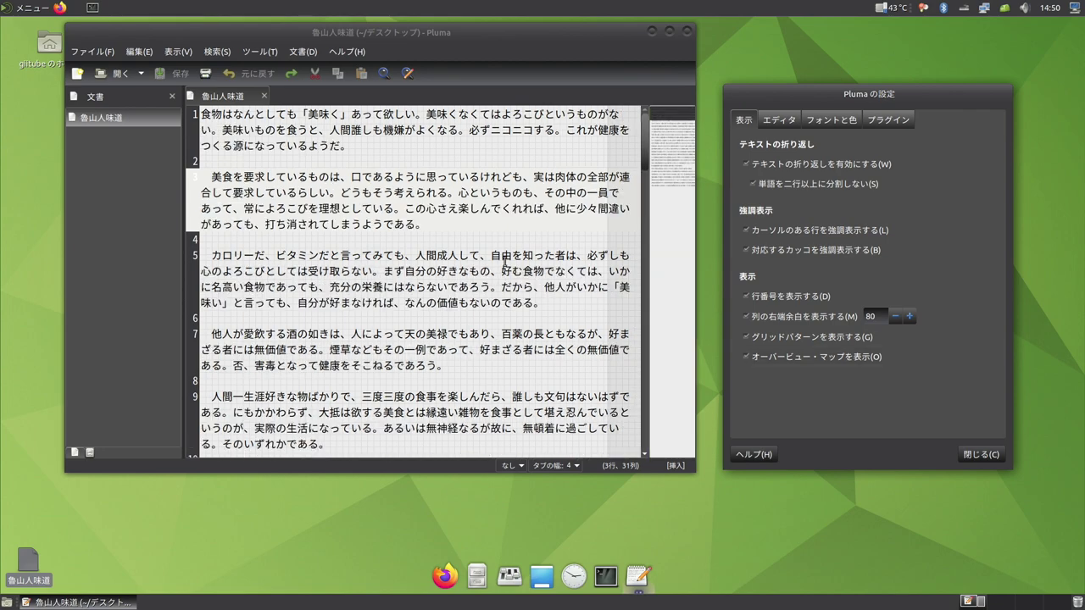
{"action": "scroll", "coordinate": [507, 257], "scroll_direction": "down", "scroll_amount": 15}
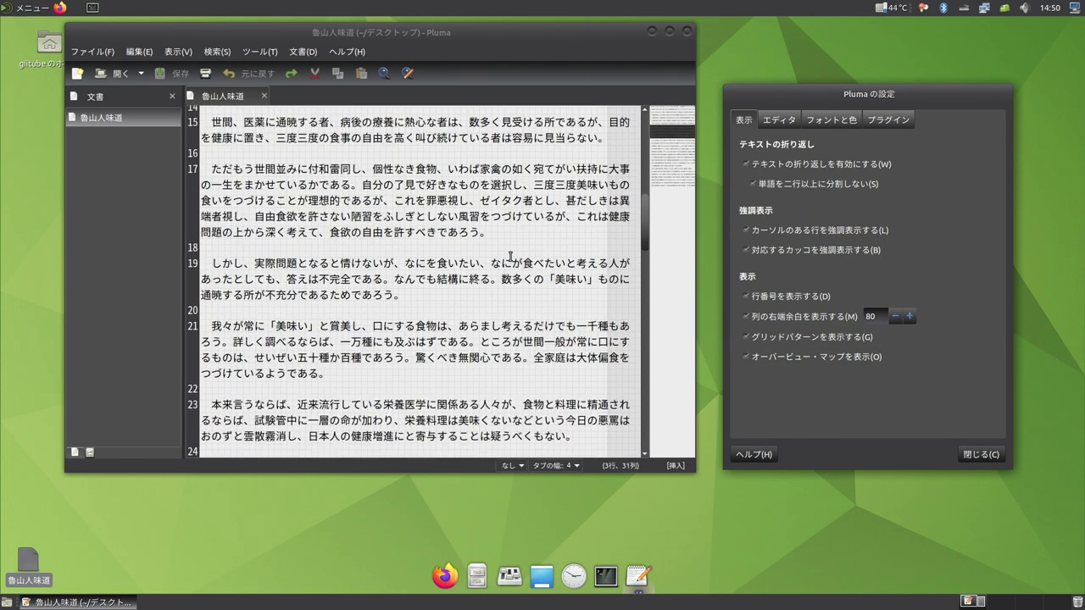
{"action": "scroll", "coordinate": [510, 256], "scroll_direction": "up", "scroll_amount": 15}
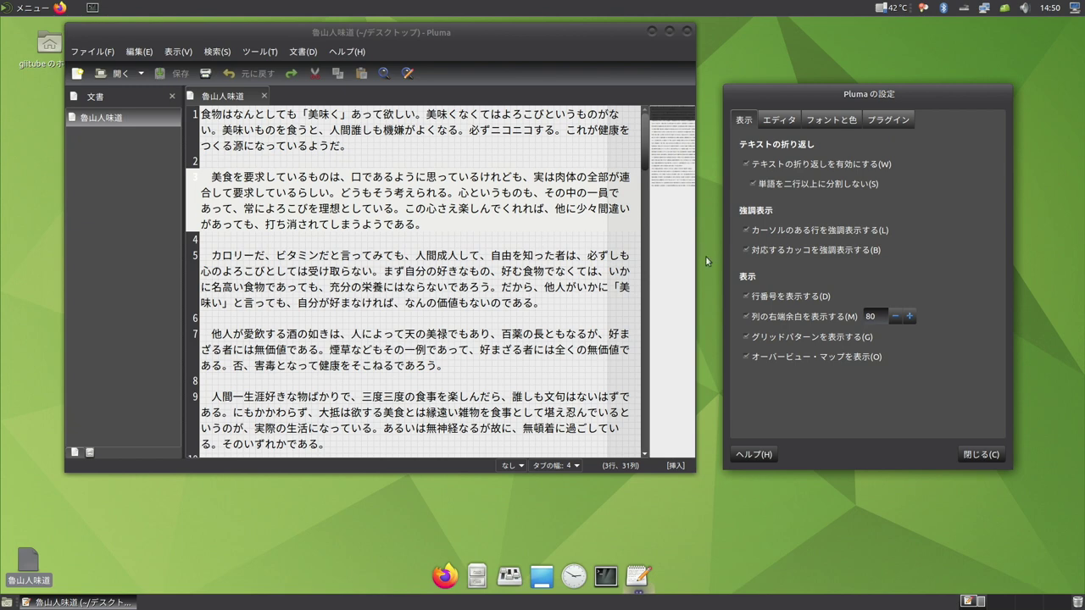
Preview the Yaru-MATE-light, Yaru-MATE-dark, Radiant-MATE, Ambiant-MATE-Dark and Ambiant-MATE colour schemes in the editor, and reselect the classic scheme (クラシック).
{"action": "left_click", "coordinate": [832, 121]}
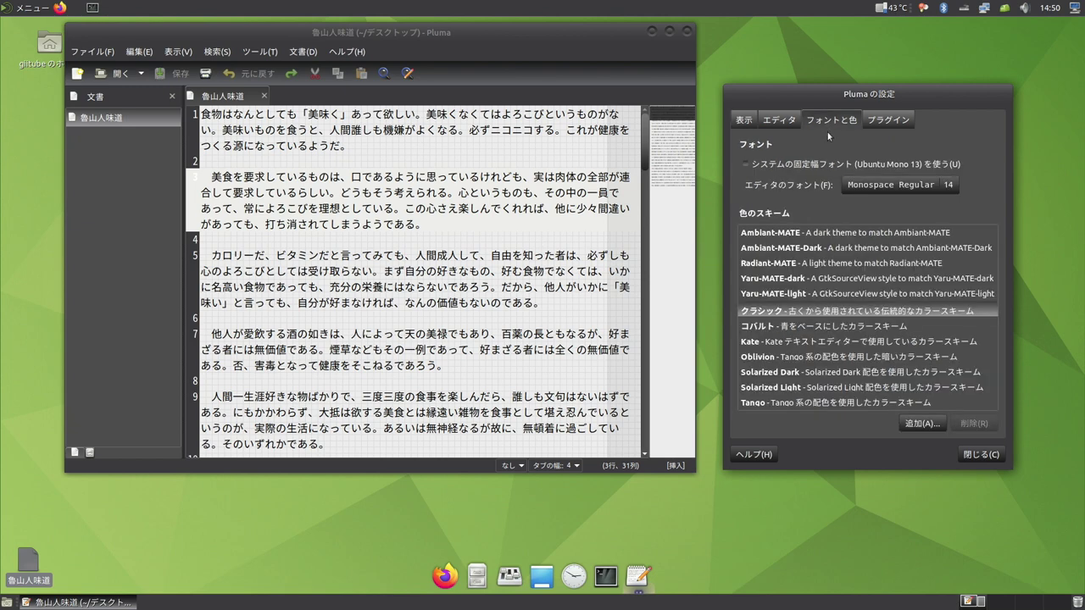
{"action": "left_click", "coordinate": [793, 294]}
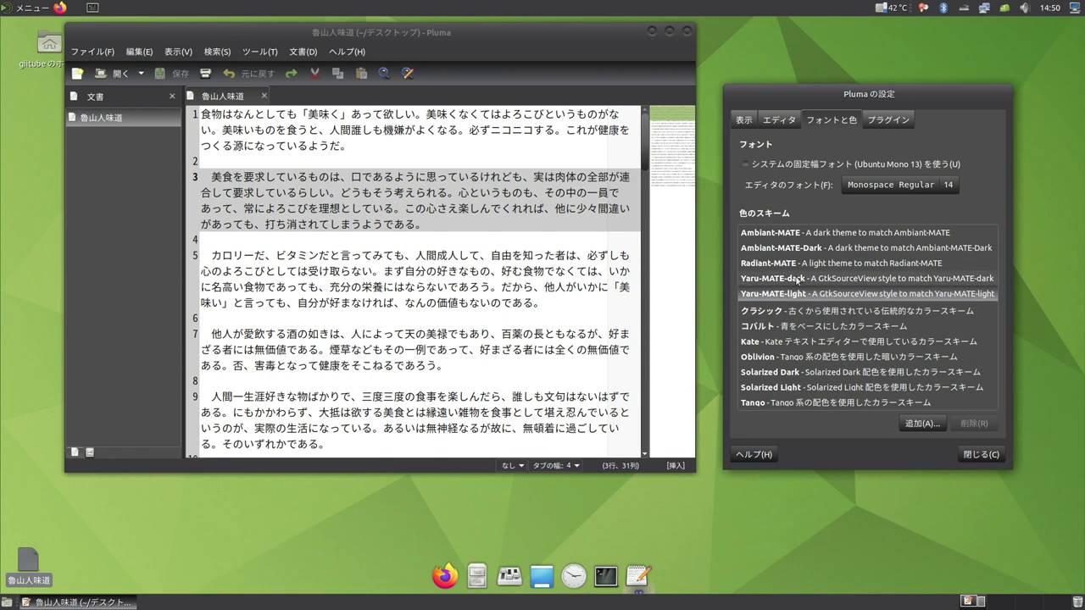
{"action": "left_click", "coordinate": [798, 279]}
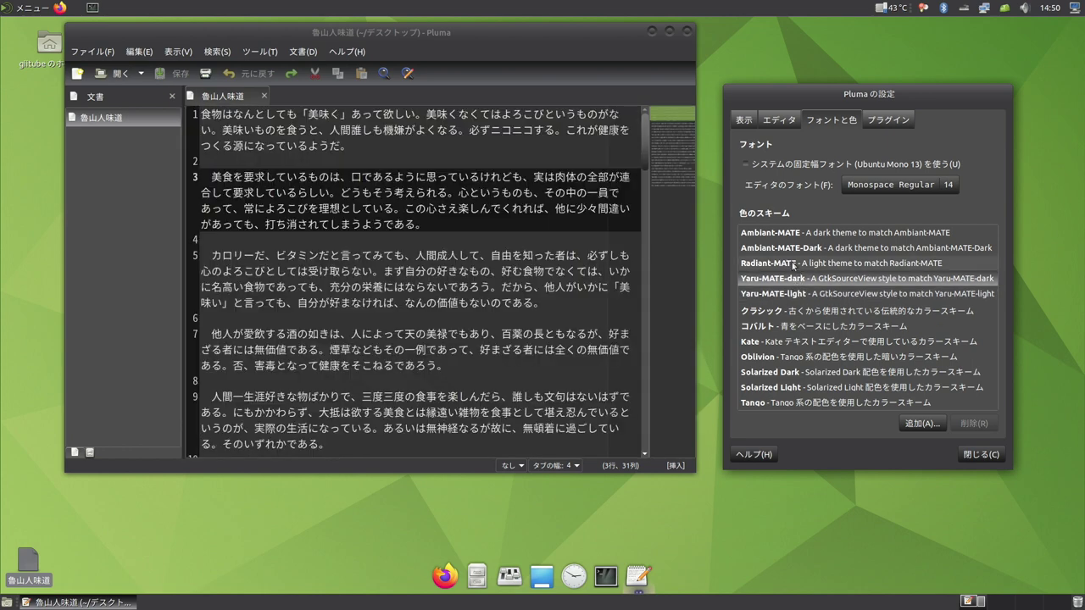
{"action": "left_click", "coordinate": [792, 263]}
{"action": "left_click", "coordinate": [792, 249]}
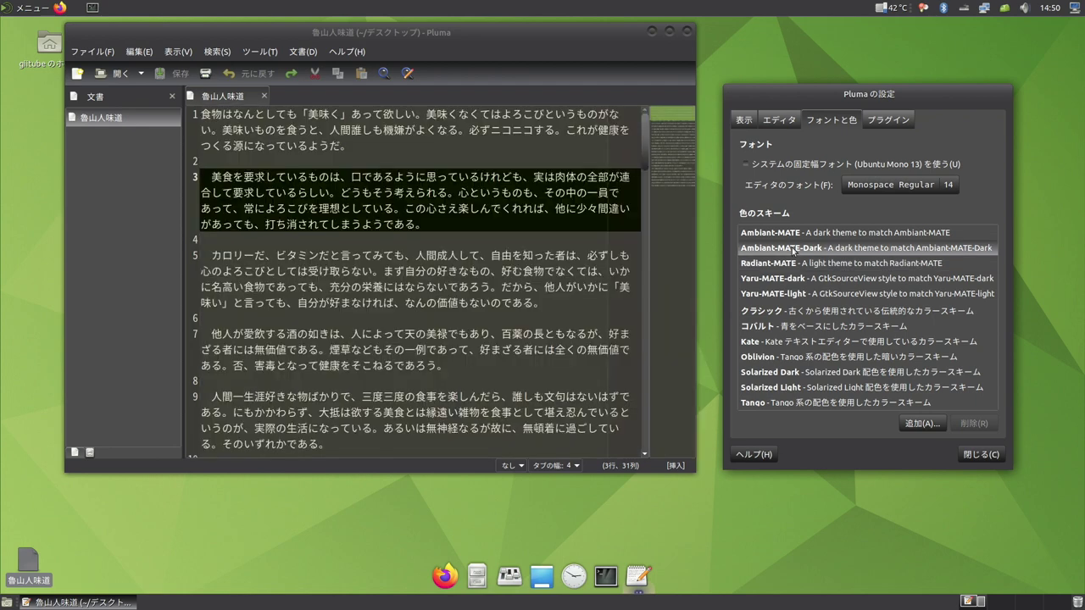
{"action": "left_click", "coordinate": [790, 233]}
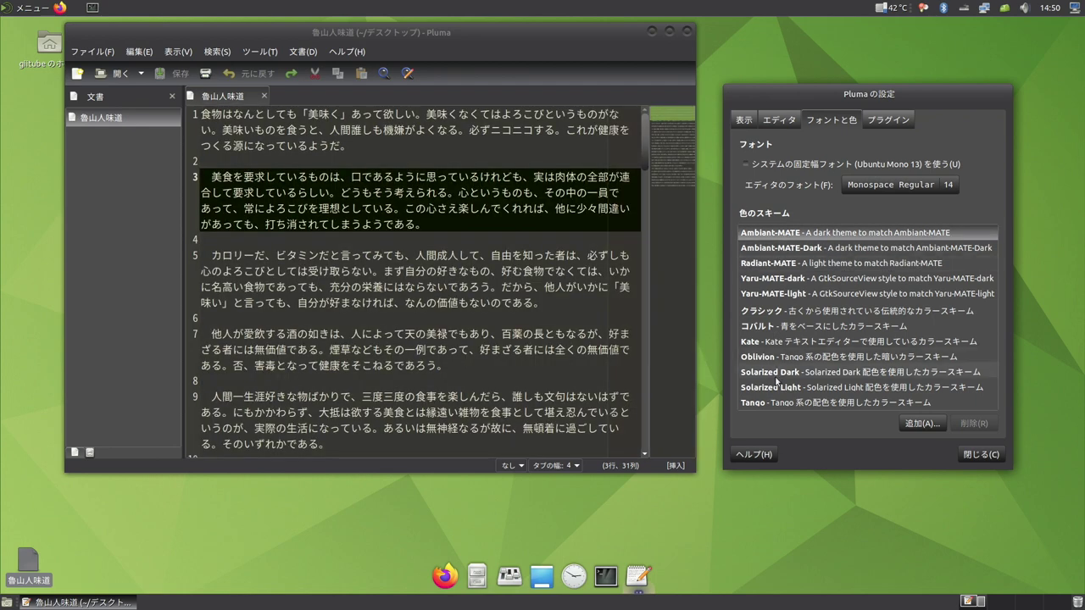
{"action": "left_click", "coordinate": [776, 311]}
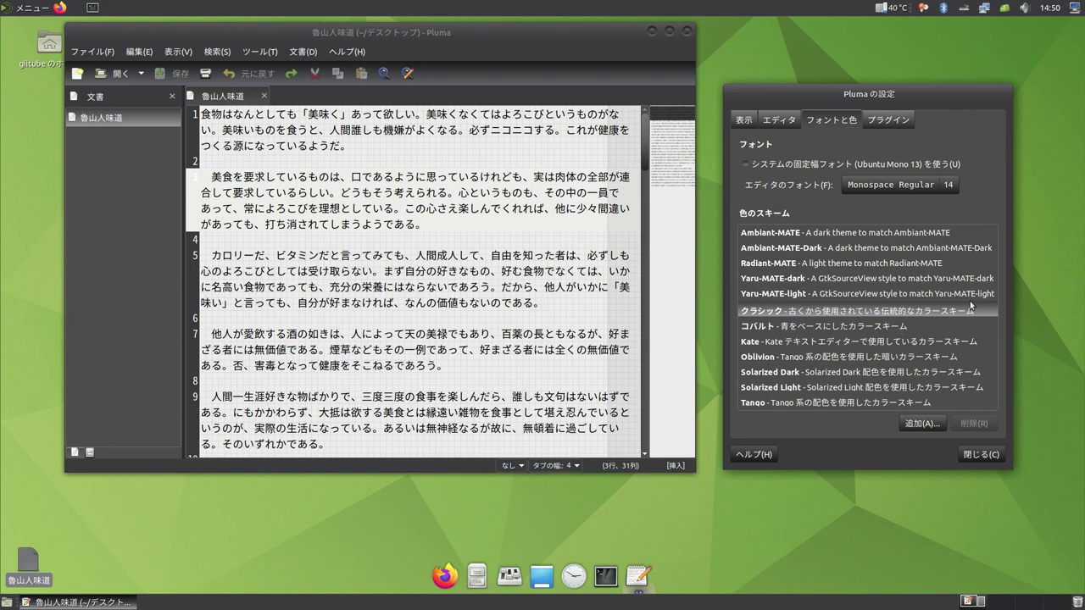
Look through the list of available plugins in Pluma's preferences.
{"action": "left_click", "coordinate": [540, 40]}
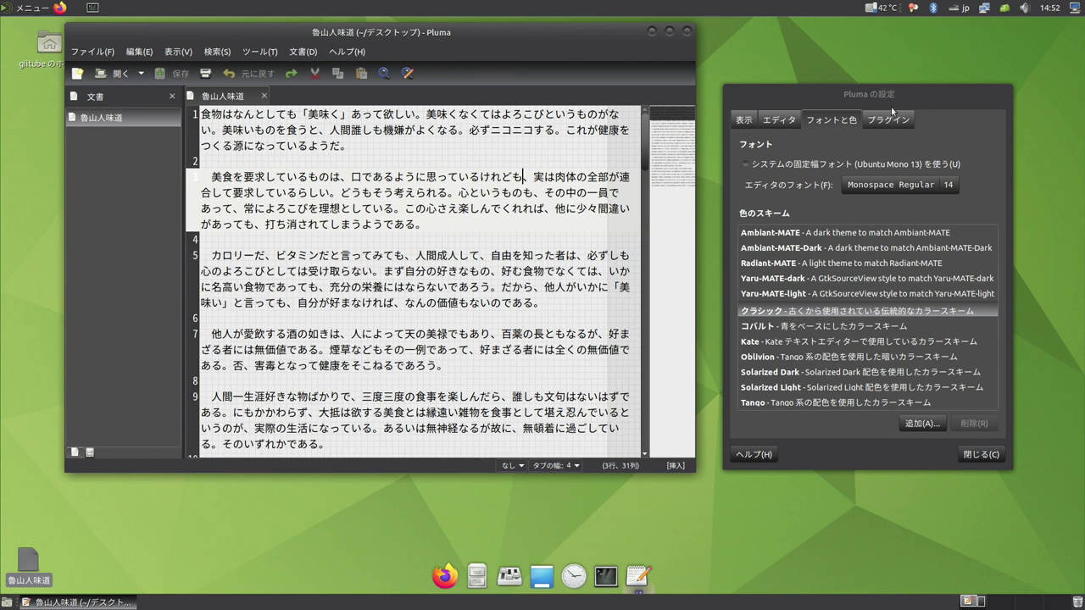
{"action": "left_click", "coordinate": [894, 119]}
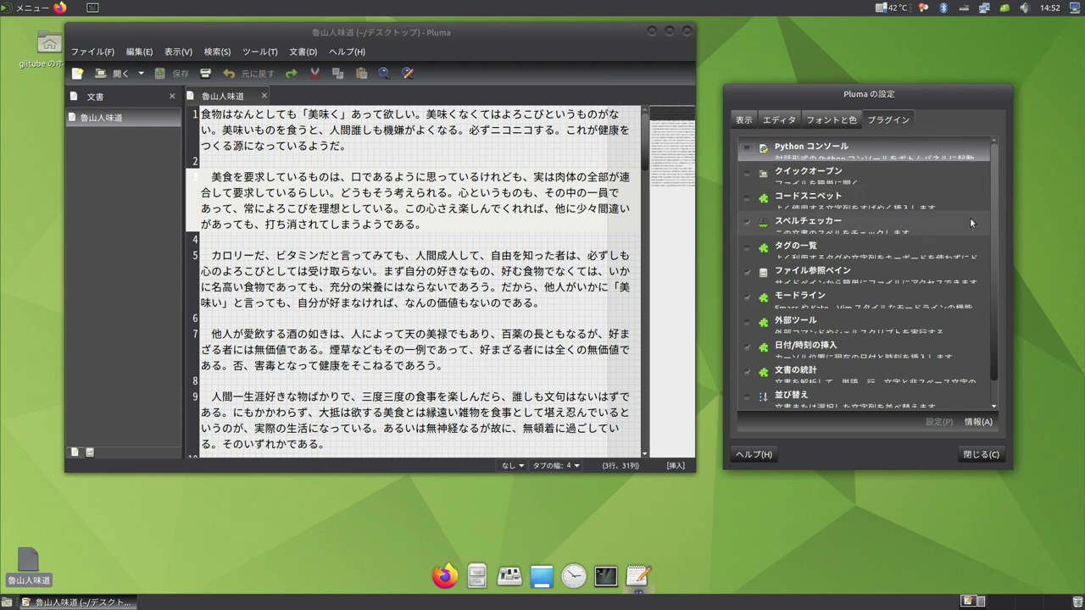
{"action": "scroll", "coordinate": [965, 222], "scroll_direction": "down", "scroll_amount": 1}
{"action": "scroll", "coordinate": [964, 218], "scroll_direction": "up", "scroll_amount": 1}
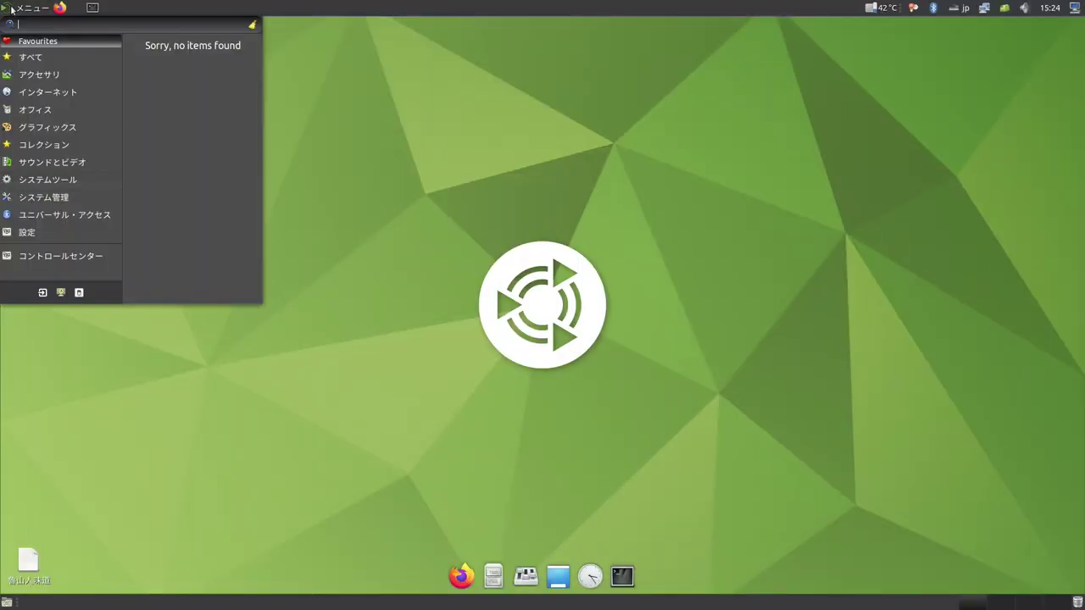
Open the MATE System Monitor, select the fcitx process in the process list, and look at the available edit commands.
{"action": "mouse_move", "coordinate": [45, 180]}
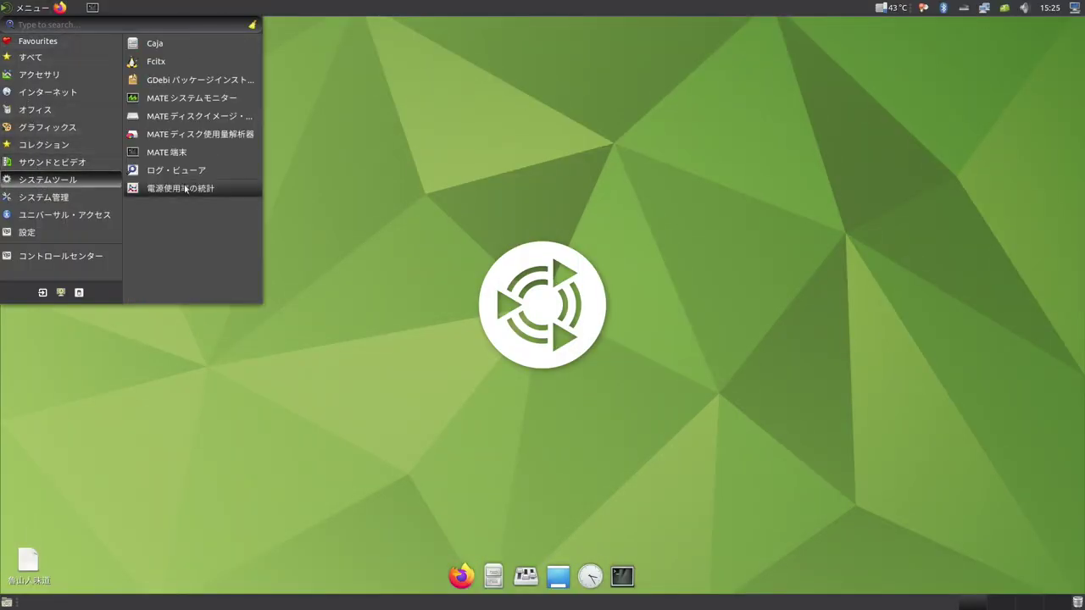
{"action": "left_click", "coordinate": [207, 99]}
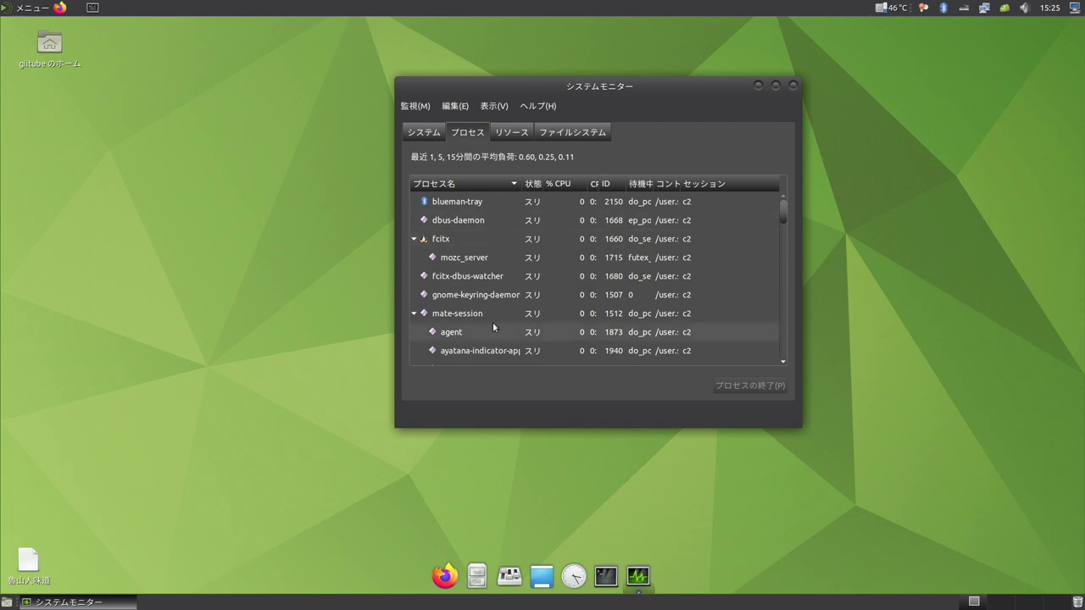
{"action": "left_click", "coordinate": [479, 239]}
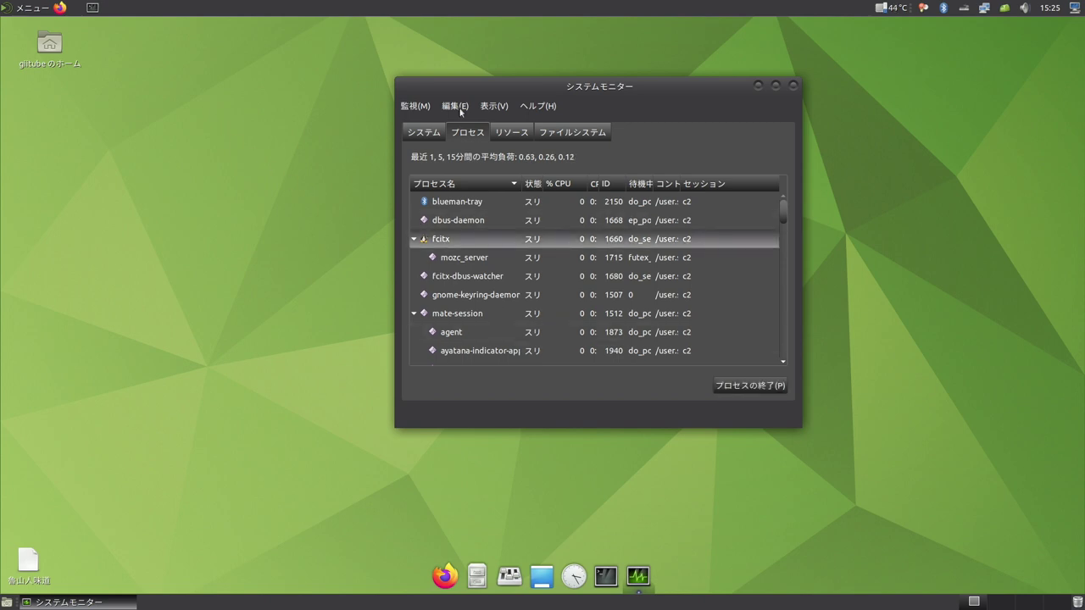
{"action": "left_click", "coordinate": [457, 107]}
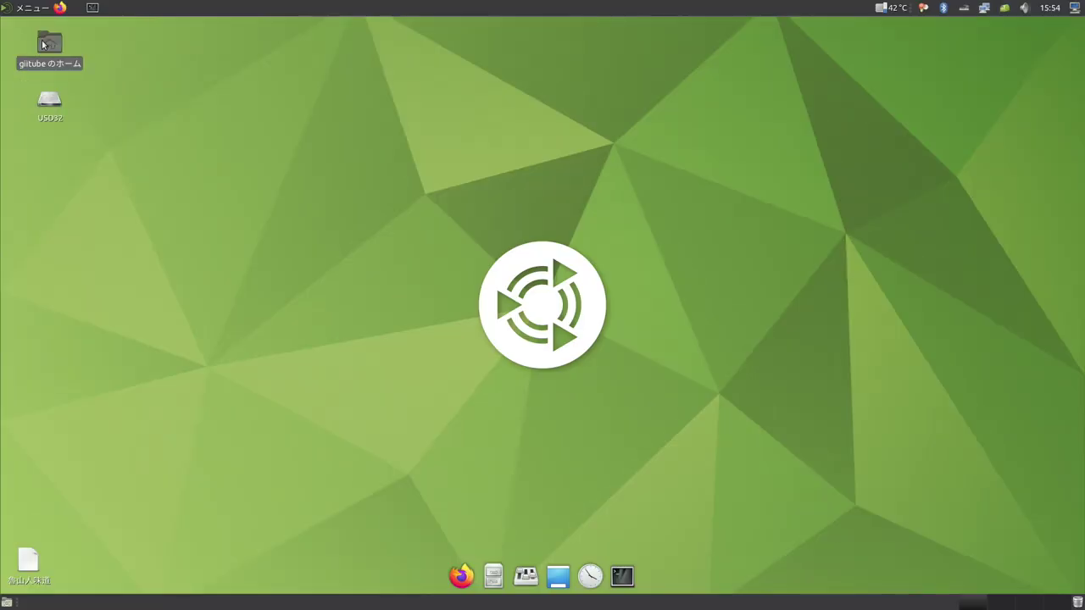
Open the home folder in the file manager and look at its bookmark commands.
{"action": "double_click", "coordinate": [43, 44]}
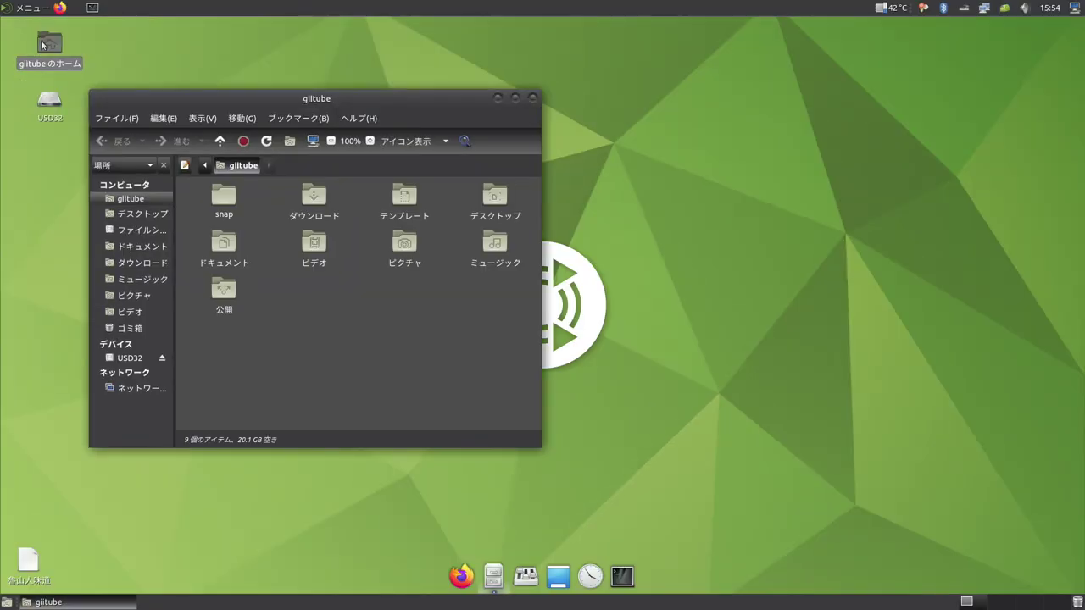
{"action": "left_click_drag", "start_coordinate": [175, 99], "coordinate": [110, 38]}
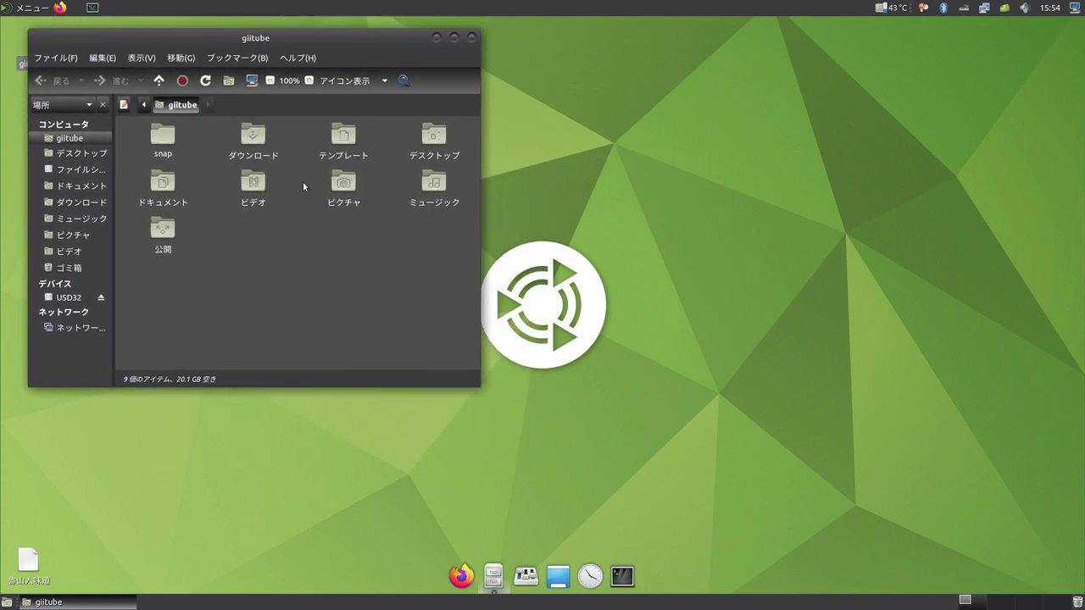
{"action": "left_click", "coordinate": [238, 59]}
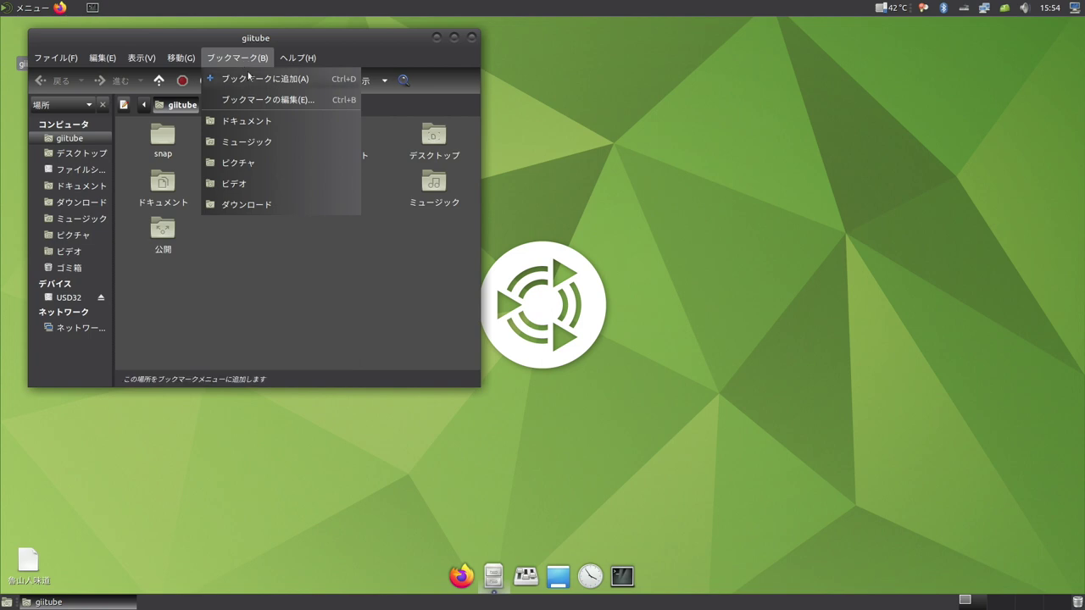
{"action": "left_click", "coordinate": [105, 276]}
Bring up the volume format dialog for the USD32 drive.
{"action": "right_click", "coordinate": [69, 298]}
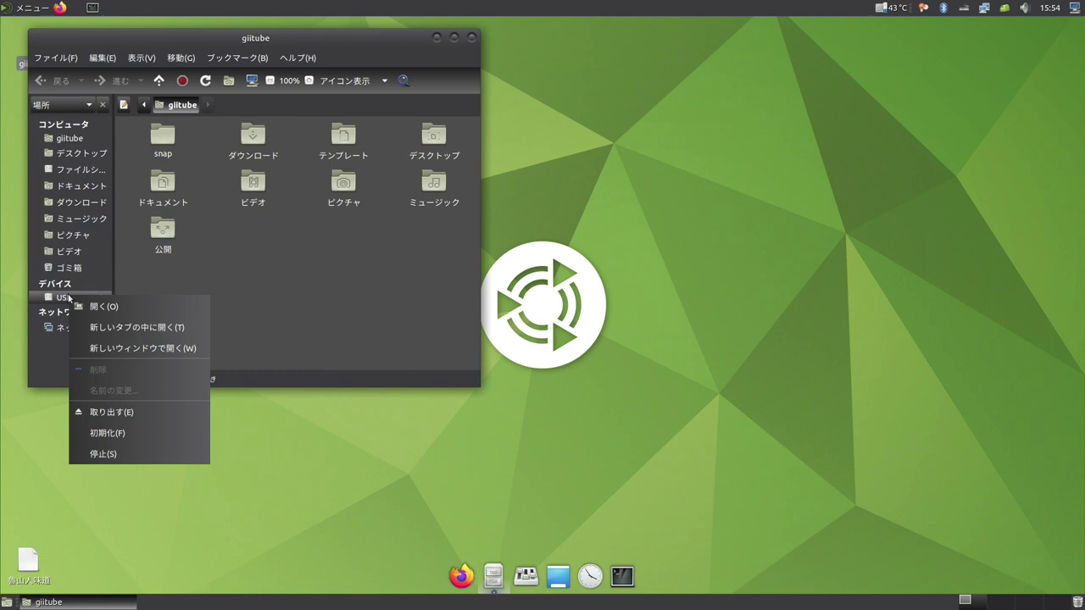
{"action": "left_click", "coordinate": [119, 434]}
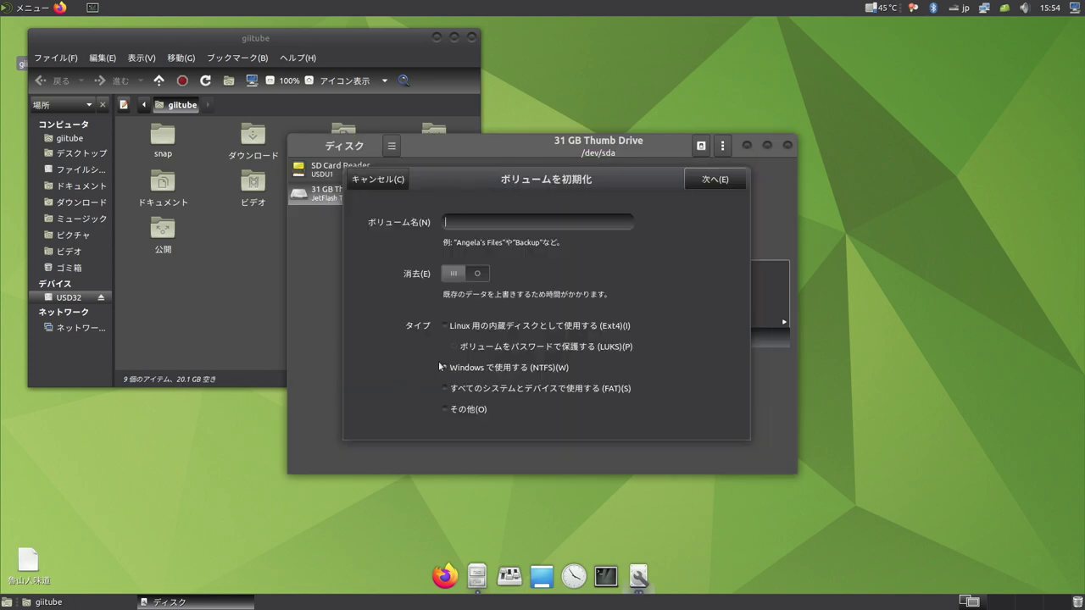
Switch to Firefox, move its window beside the file manager, and duplicate the Ubuntu MATE Start Page tab several times.
{"action": "left_click", "coordinate": [457, 573]}
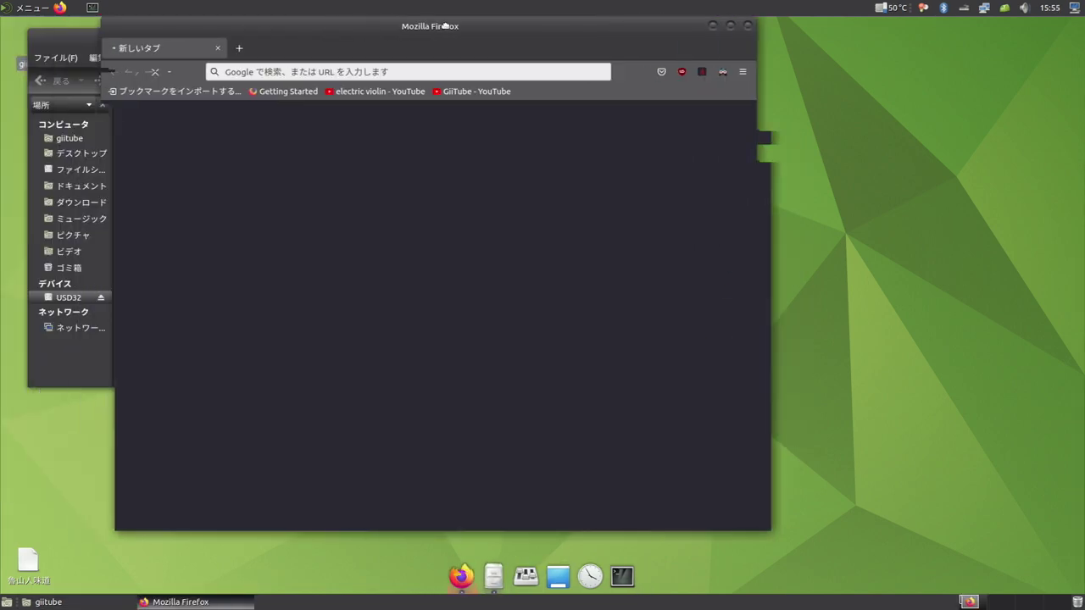
{"action": "left_click_drag", "start_coordinate": [435, 32], "coordinate": [732, 27]}
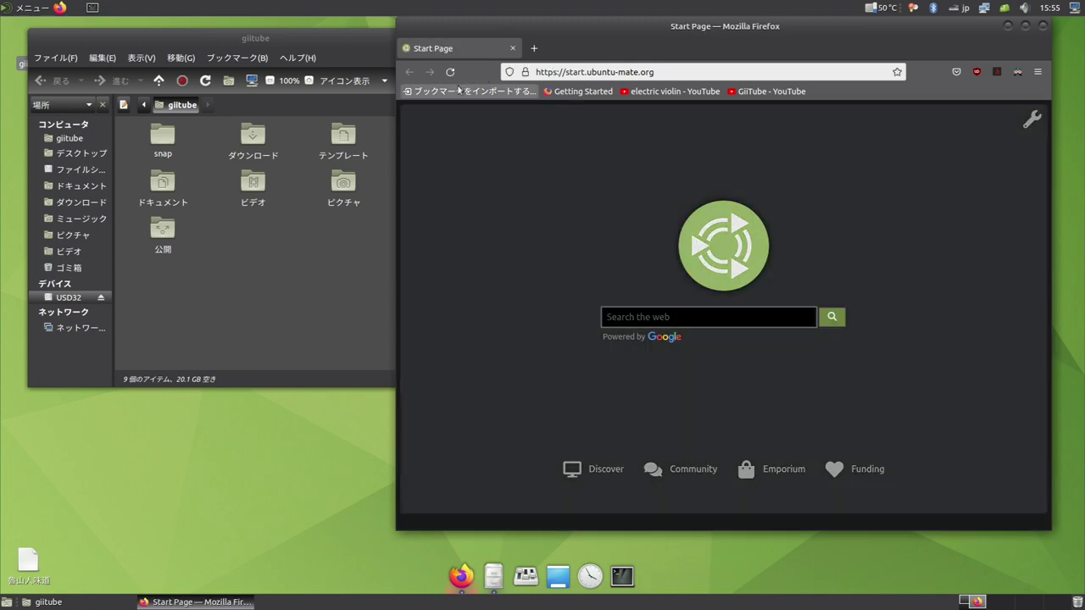
{"action": "left_click", "coordinate": [451, 73]}
{"action": "middle_click", "coordinate": [452, 74]}
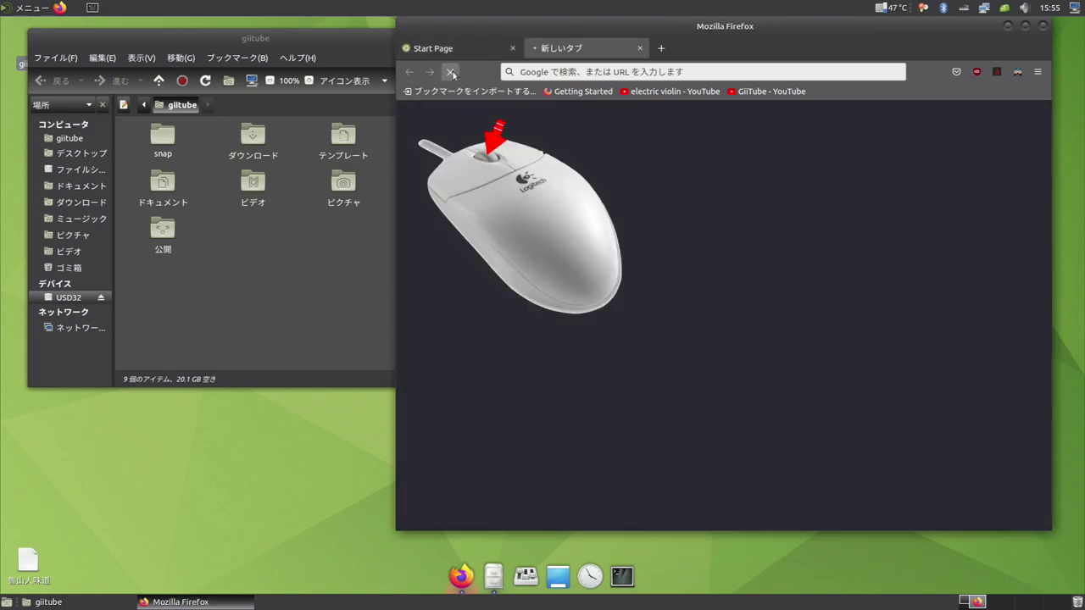
{"action": "middle_click", "coordinate": [453, 74]}
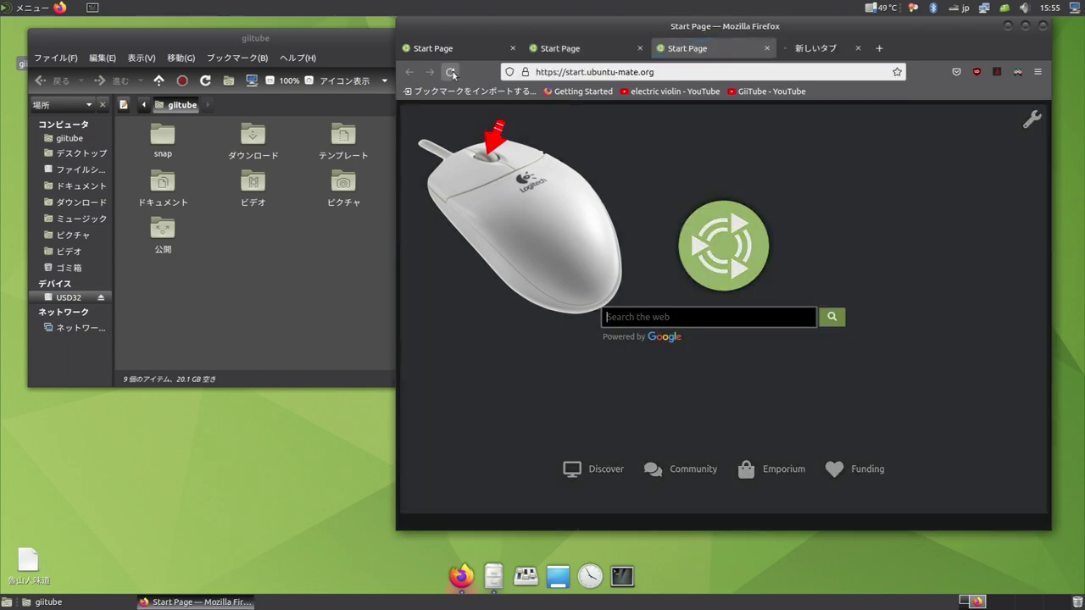
{"action": "middle_click", "coordinate": [453, 74]}
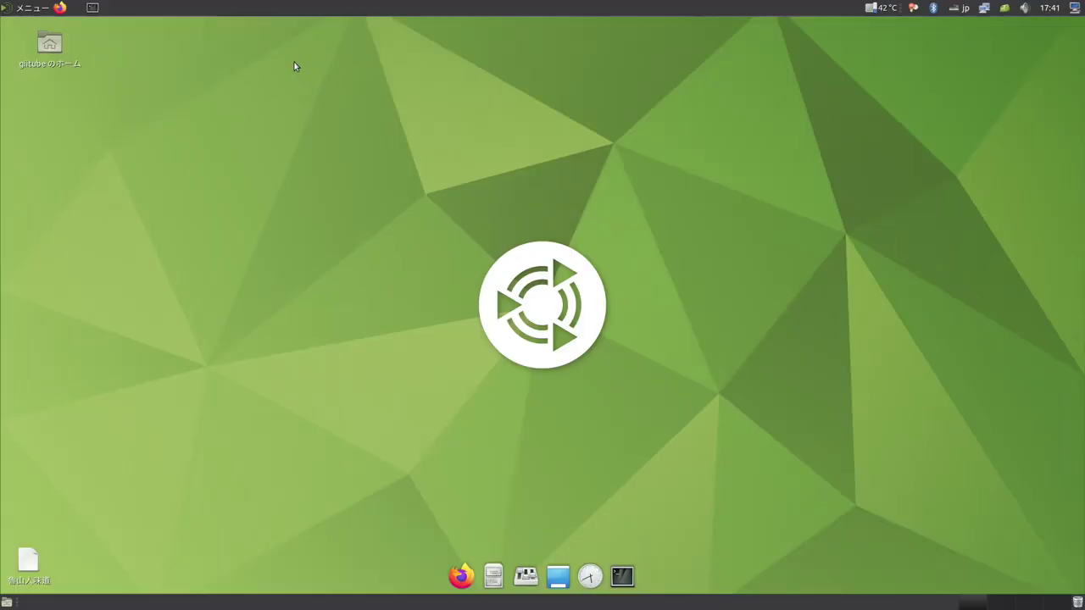
Launch MATE Calculator (MATE 電卓), show its calculation history, and enlarge its window.
{"action": "left_click", "coordinate": [32, 7]}
{"action": "mouse_move", "coordinate": [53, 68]}
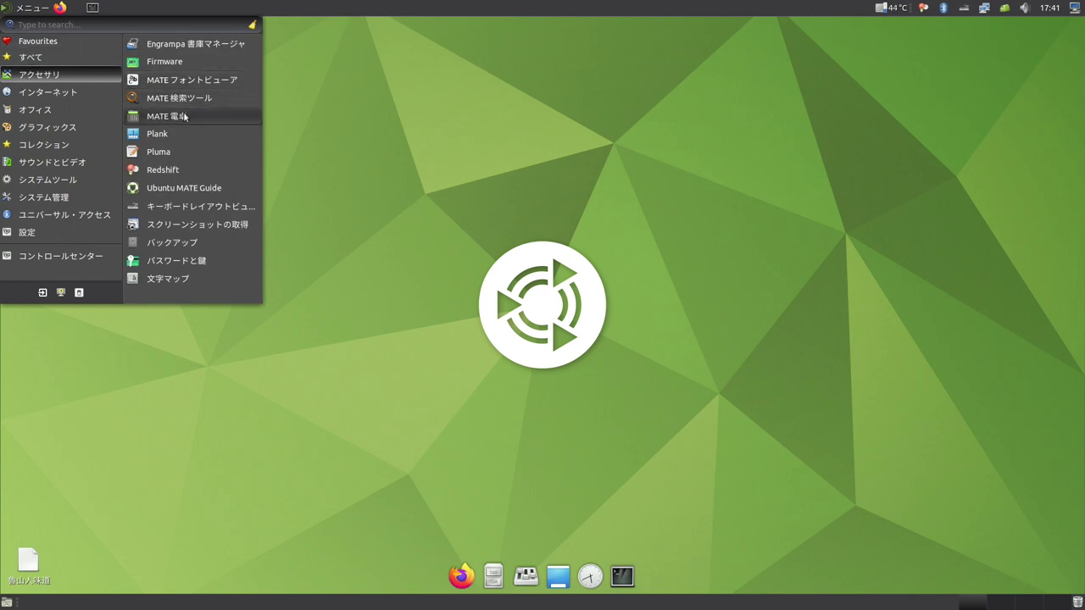
{"action": "left_click", "coordinate": [165, 111]}
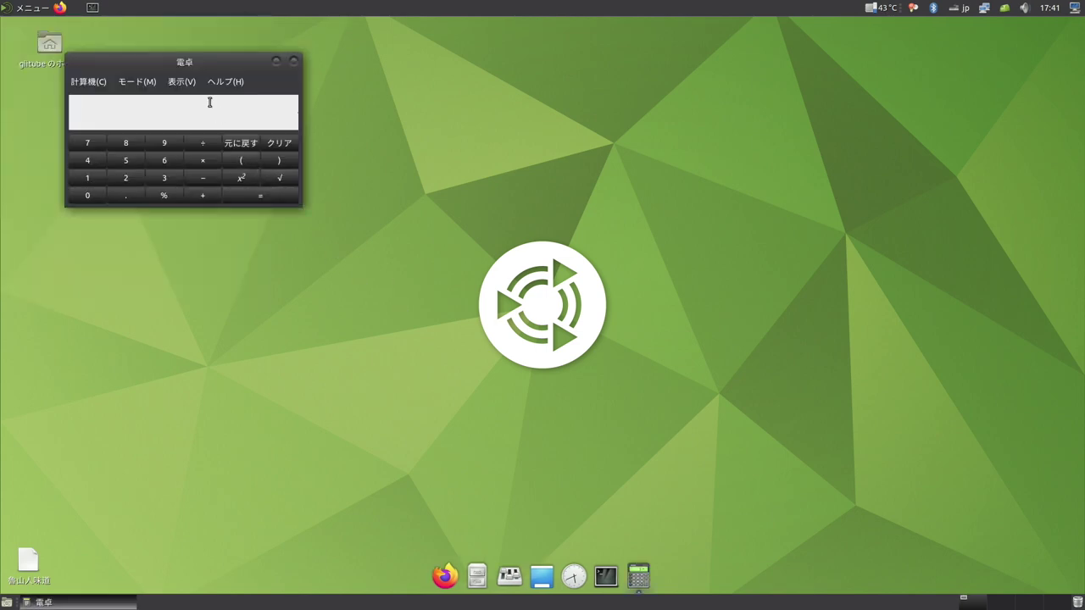
{"action": "left_click", "coordinate": [183, 83]}
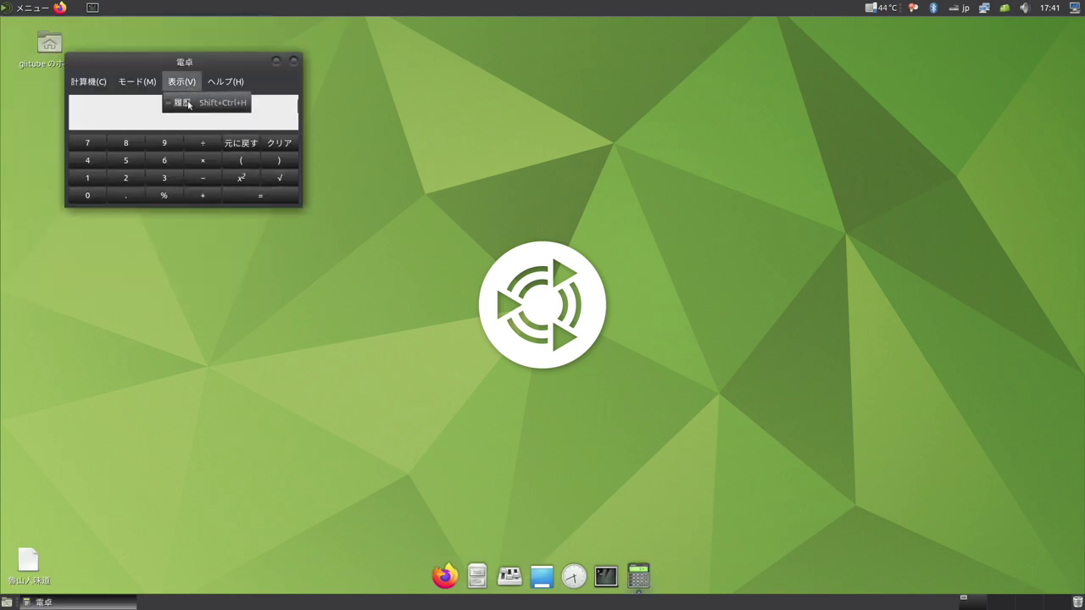
{"action": "left_click", "coordinate": [185, 102]}
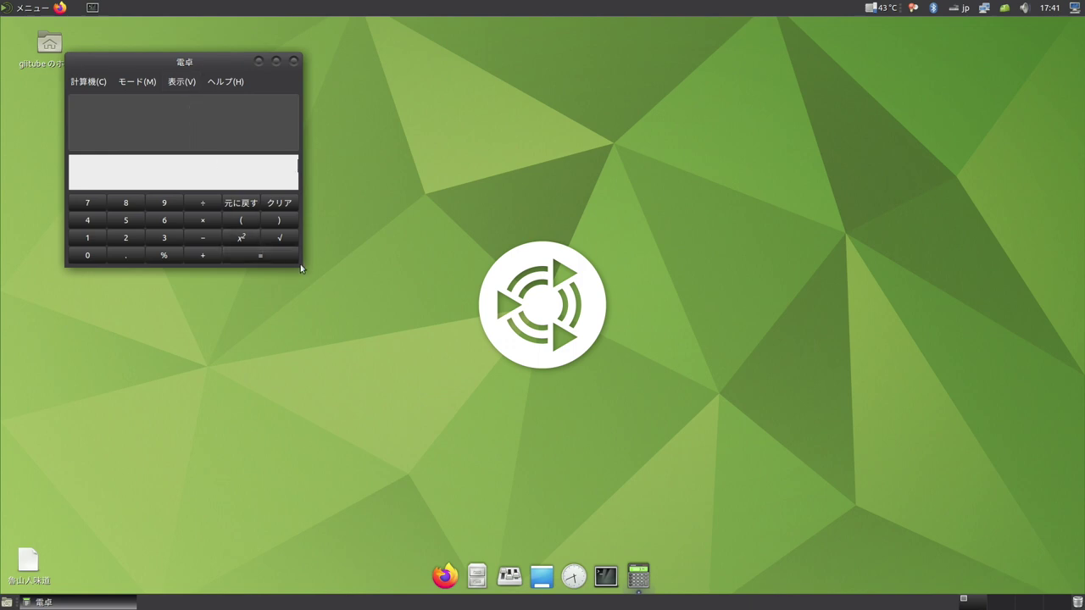
{"action": "left_click_drag", "start_coordinate": [299, 267], "coordinate": [595, 378]}
Set the calculator to programming mode, factorize 700, and clear the entry.
{"action": "left_click", "coordinate": [158, 83]}
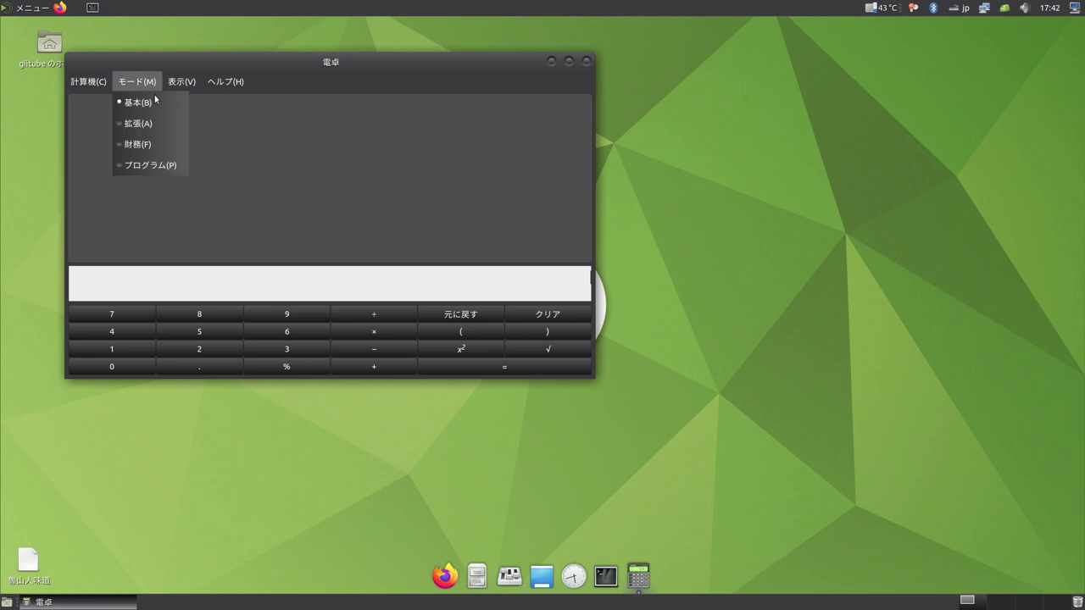
{"action": "left_click", "coordinate": [158, 170]}
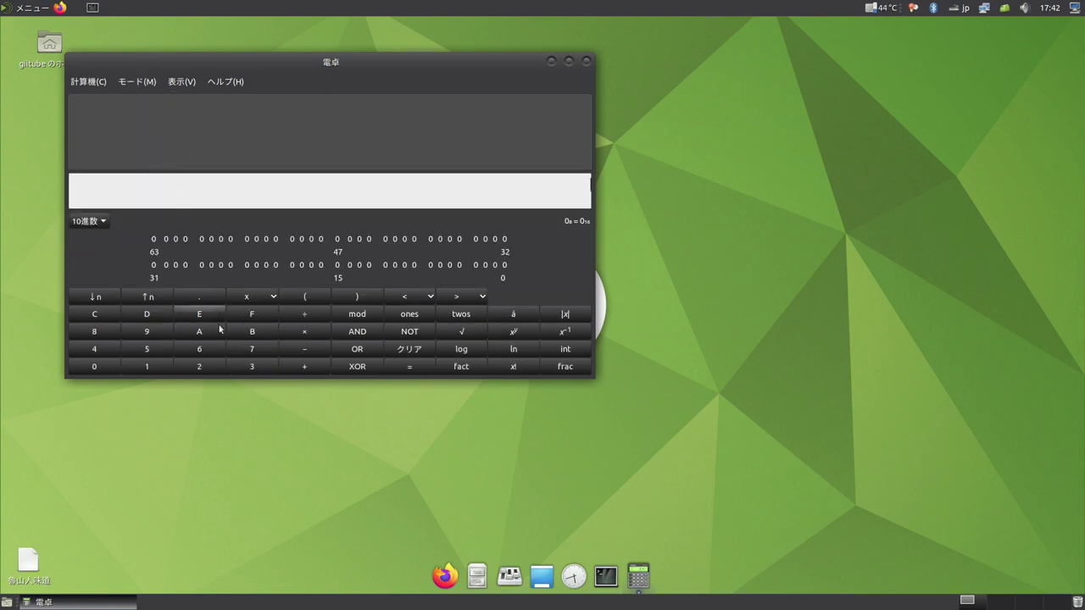
{"action": "left_click", "coordinate": [269, 352]}
{"action": "left_click", "coordinate": [89, 367]}
{"action": "left_click", "coordinate": [88, 370]}
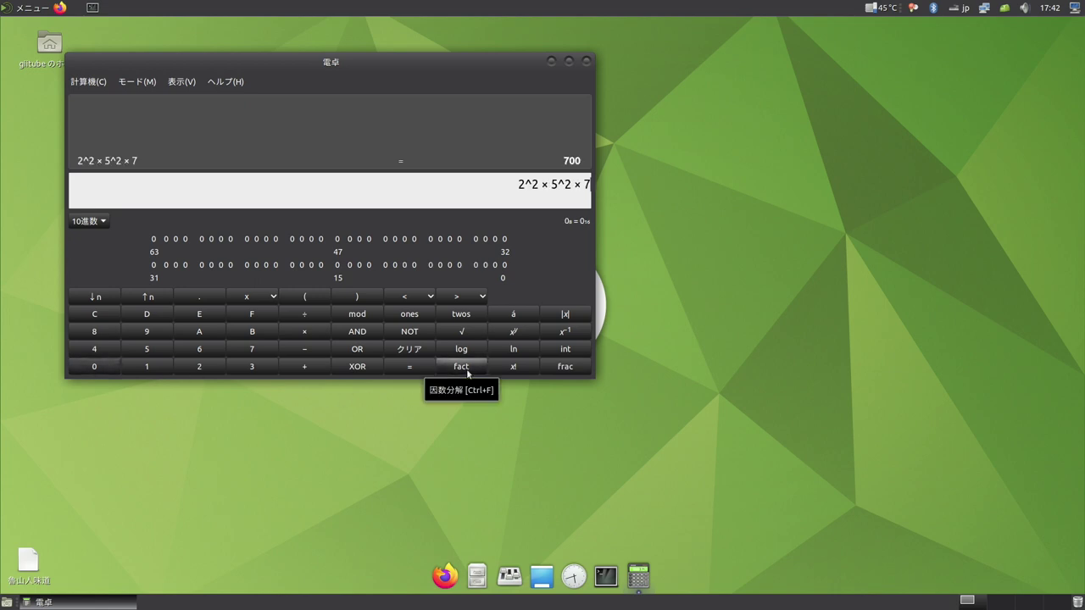
{"action": "left_click", "coordinate": [403, 351]}
Return the calculator to basic mode and calculate 22÷7.
{"action": "left_click", "coordinate": [157, 82]}
{"action": "left_click", "coordinate": [144, 101]}
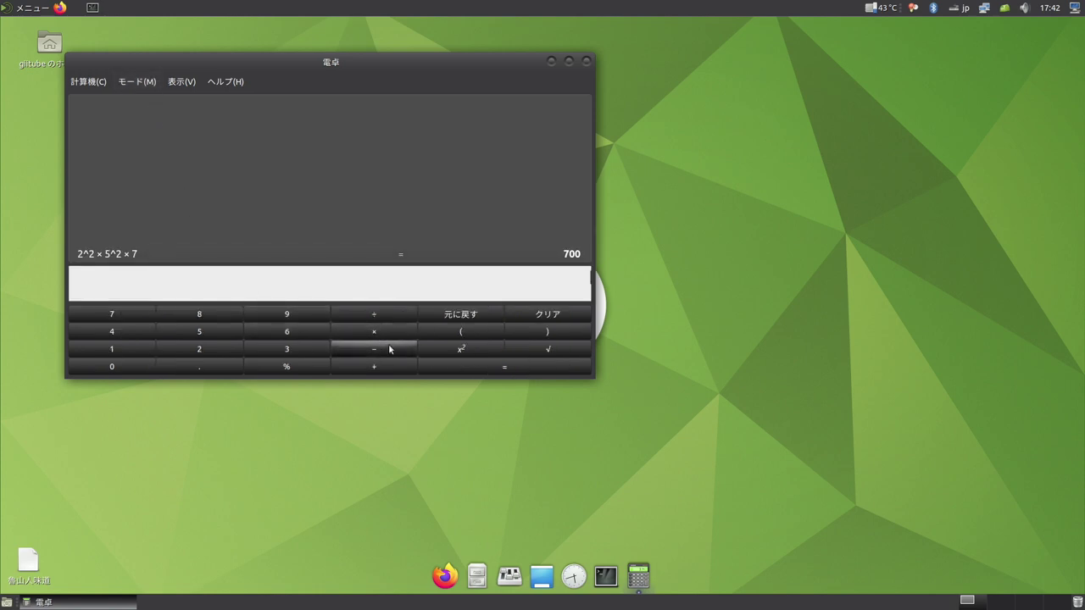
{"action": "left_click", "coordinate": [196, 347]}
{"action": "left_click", "coordinate": [196, 348]}
{"action": "left_click", "coordinate": [372, 316]}
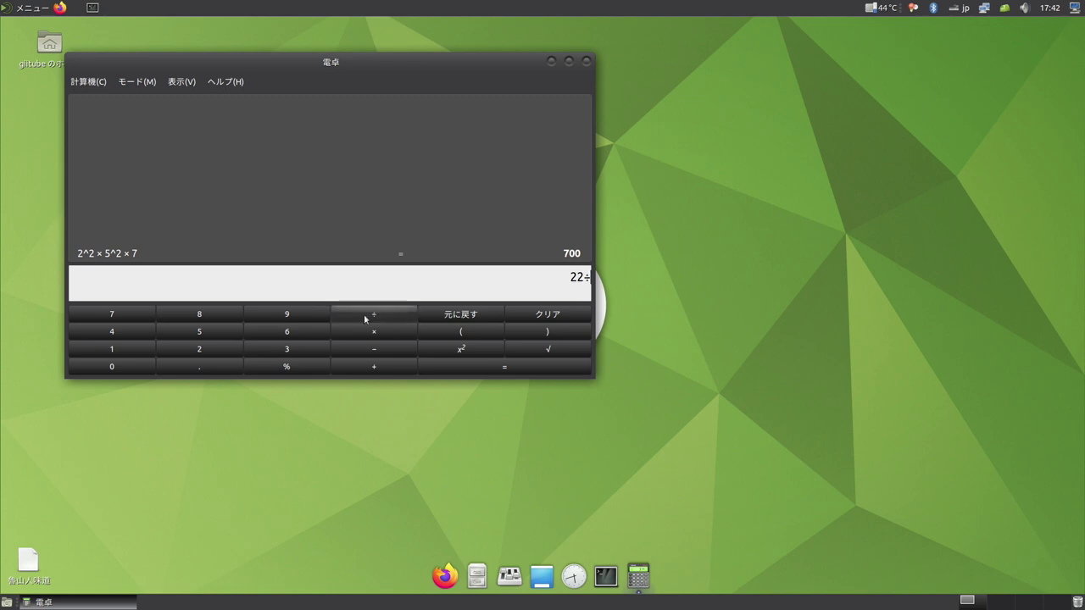
{"action": "left_click", "coordinate": [118, 316]}
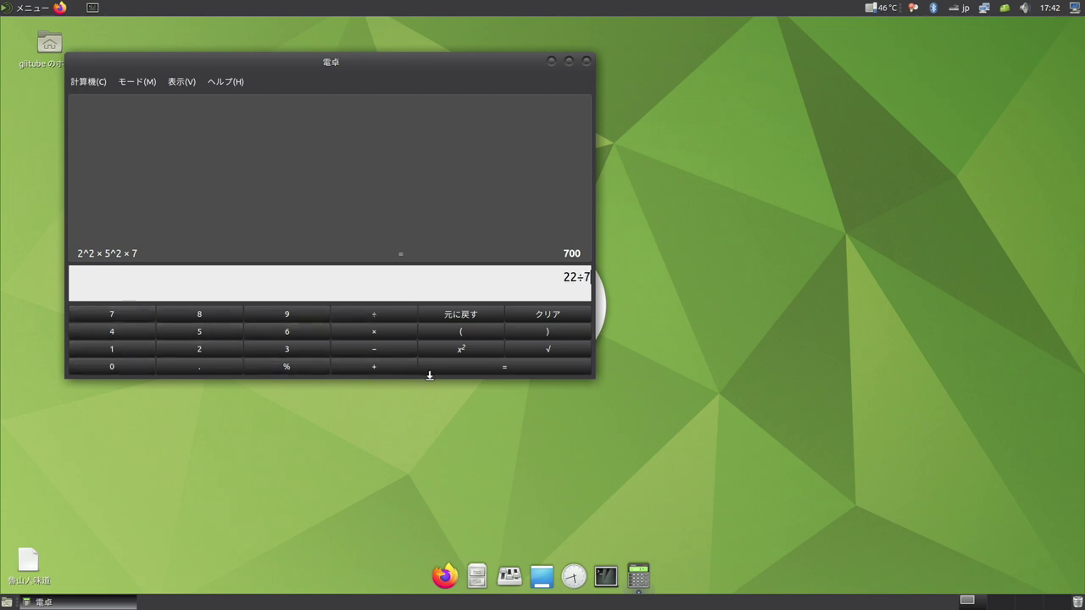
{"action": "left_click", "coordinate": [498, 367]}
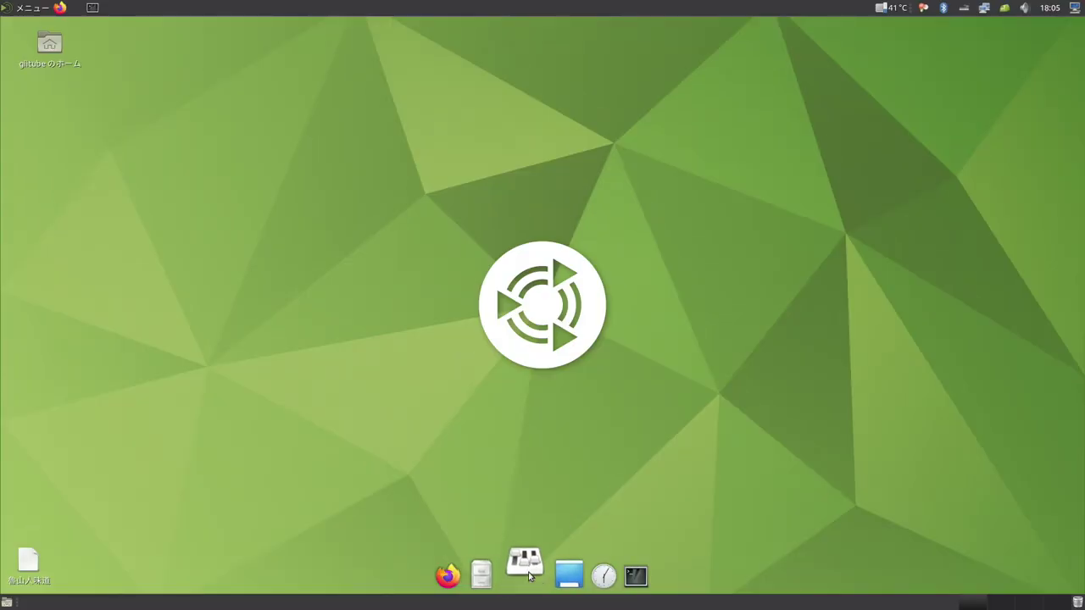
Open the display settings from the MATE Control Center and place them clear of the Control Center window.
{"action": "left_click", "coordinate": [527, 575]}
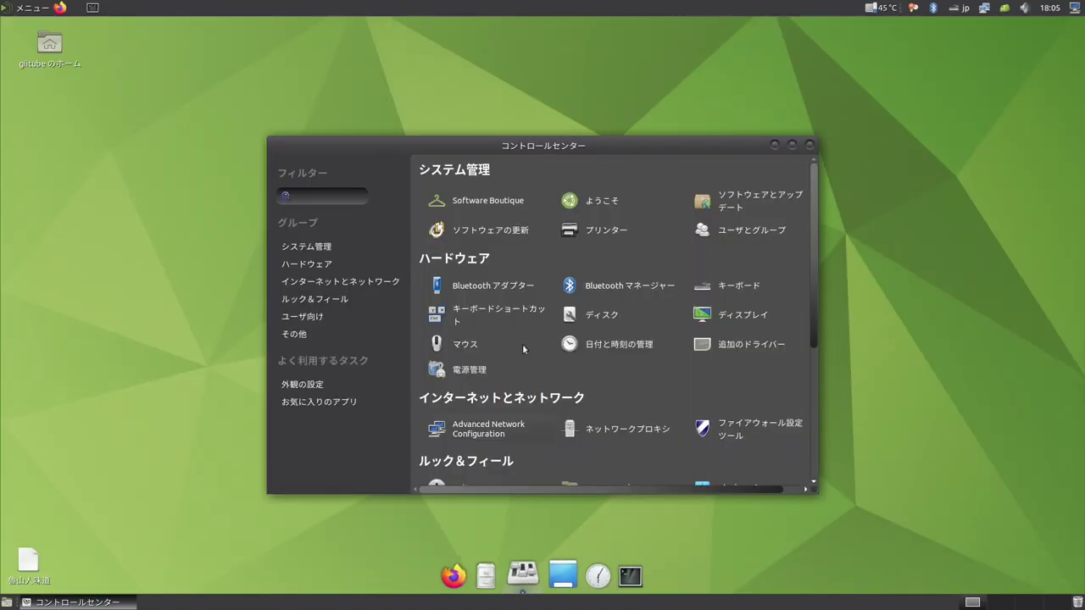
{"action": "scroll", "coordinate": [533, 327], "scroll_direction": "down", "scroll_amount": 2}
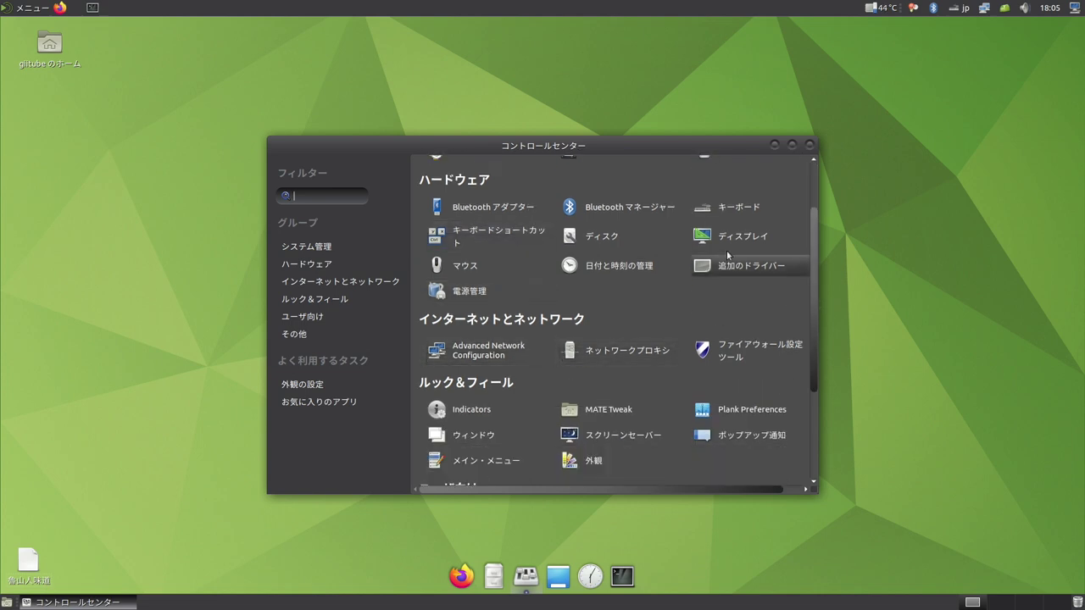
{"action": "left_click", "coordinate": [706, 229]}
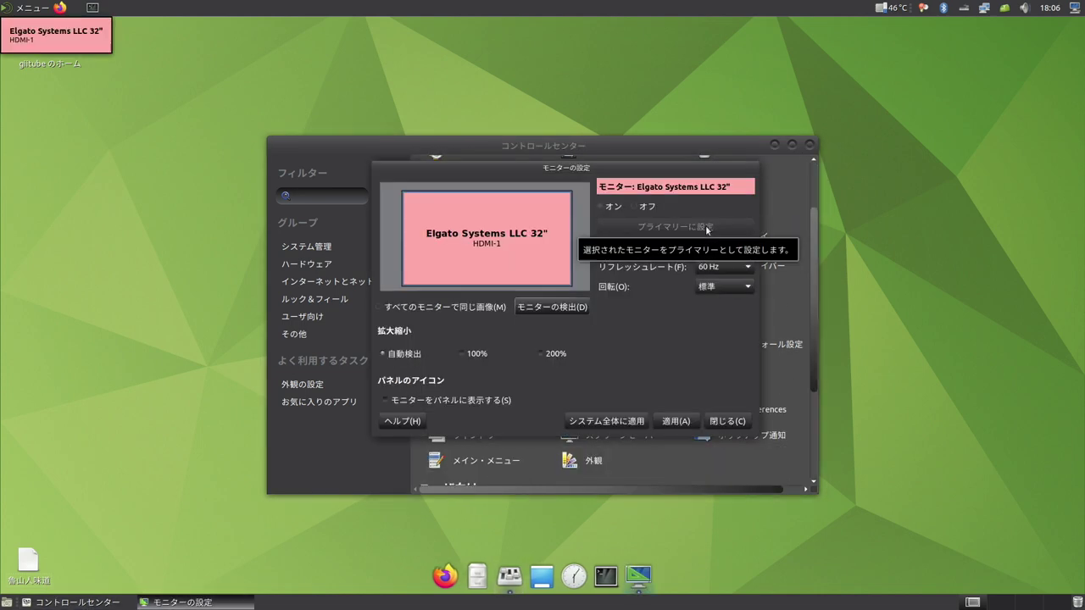
{"action": "left_click_drag", "start_coordinate": [612, 168], "coordinate": [912, 11]}
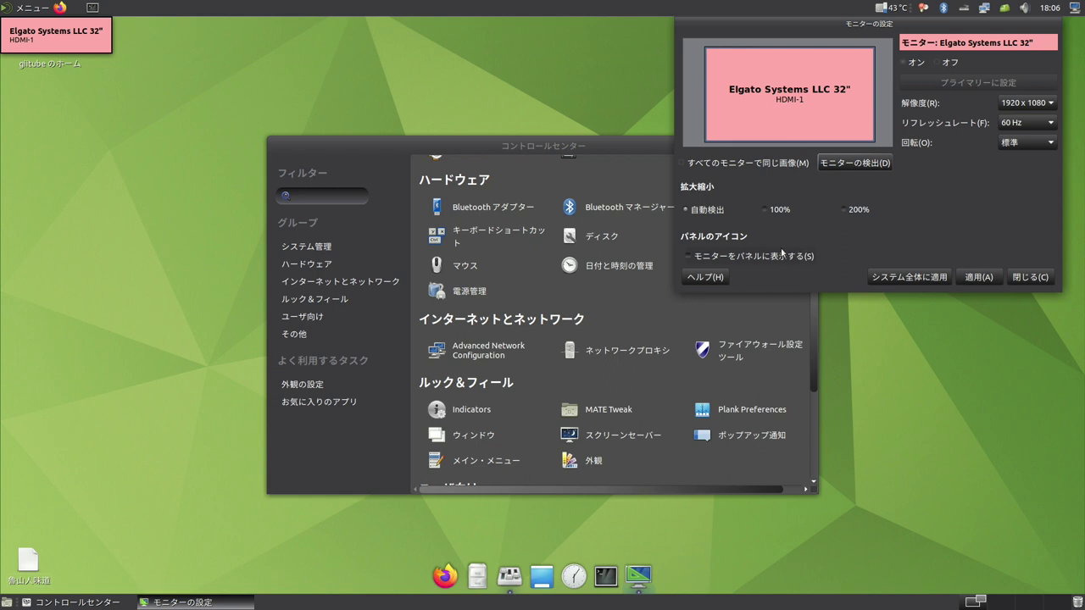
Open the power management preferences, look at the general settings, and place the dialog clear of the list.
{"action": "left_click", "coordinate": [714, 303]}
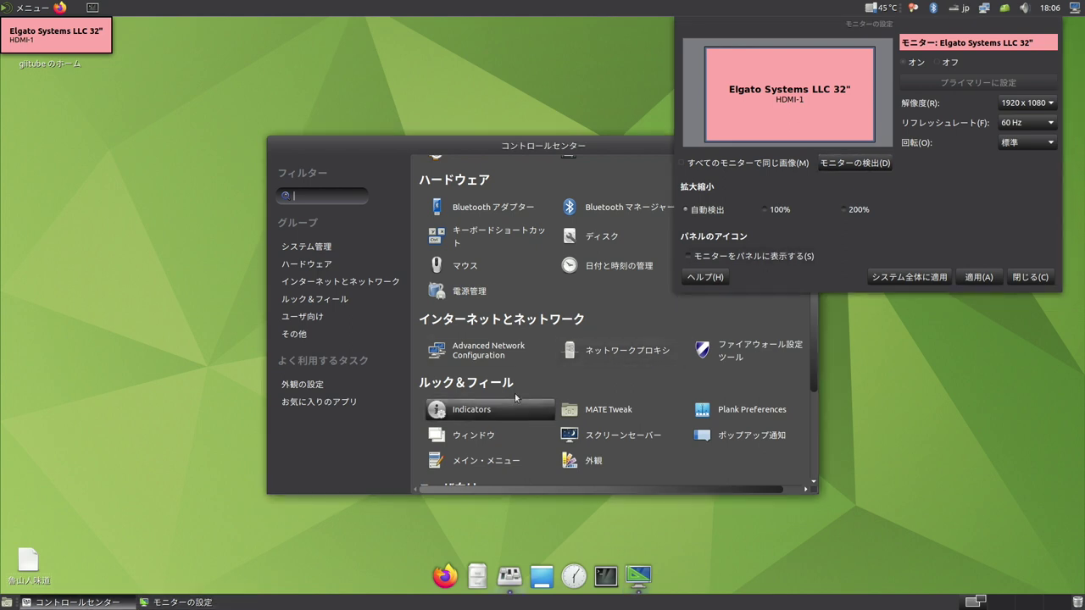
{"action": "left_click", "coordinate": [471, 292]}
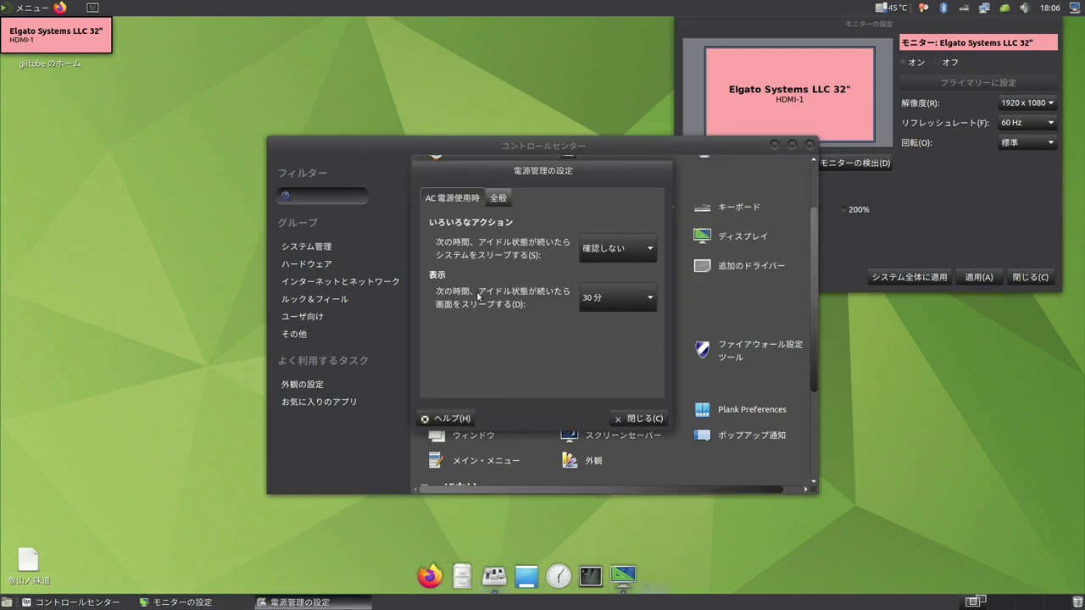
{"action": "left_click", "coordinate": [505, 198]}
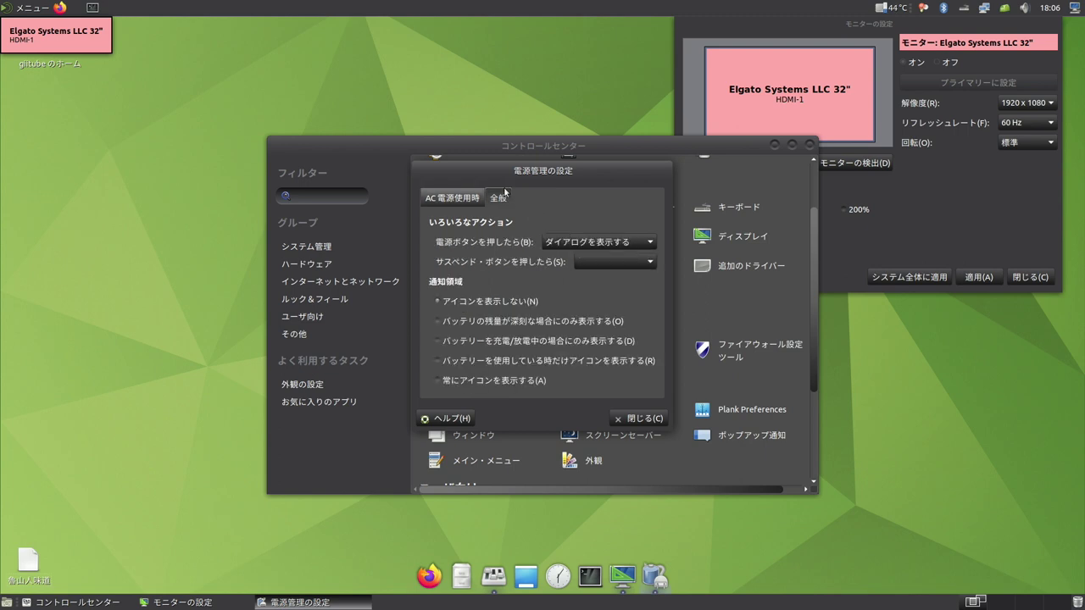
{"action": "left_click_drag", "start_coordinate": [506, 170], "coordinate": [379, 28]}
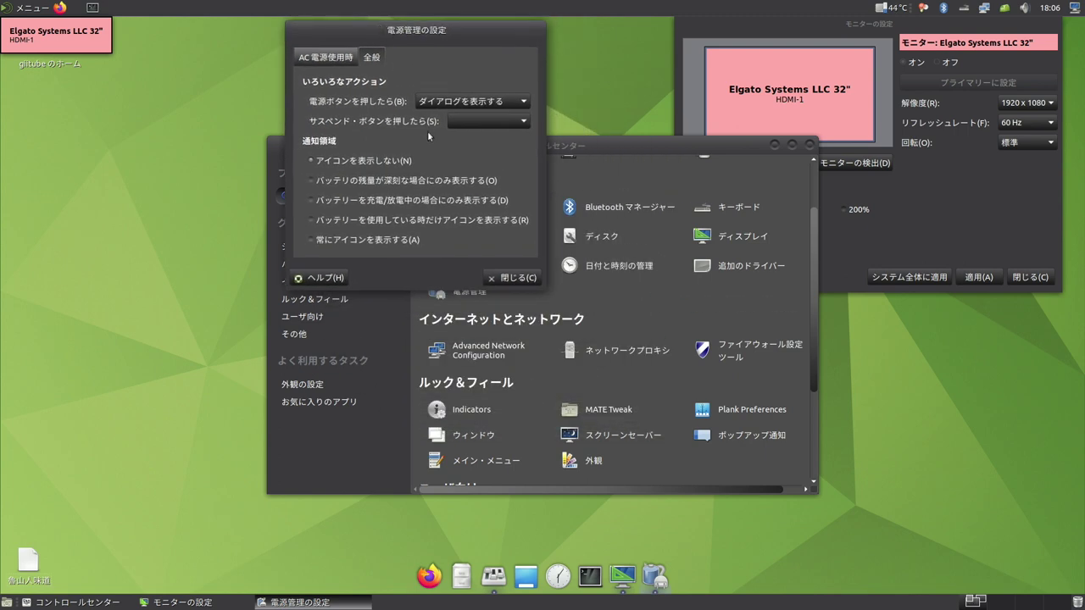
Open the window preferences from the Control Center and move the dialog nearer the middle of the desktop.
{"action": "left_click", "coordinate": [524, 455]}
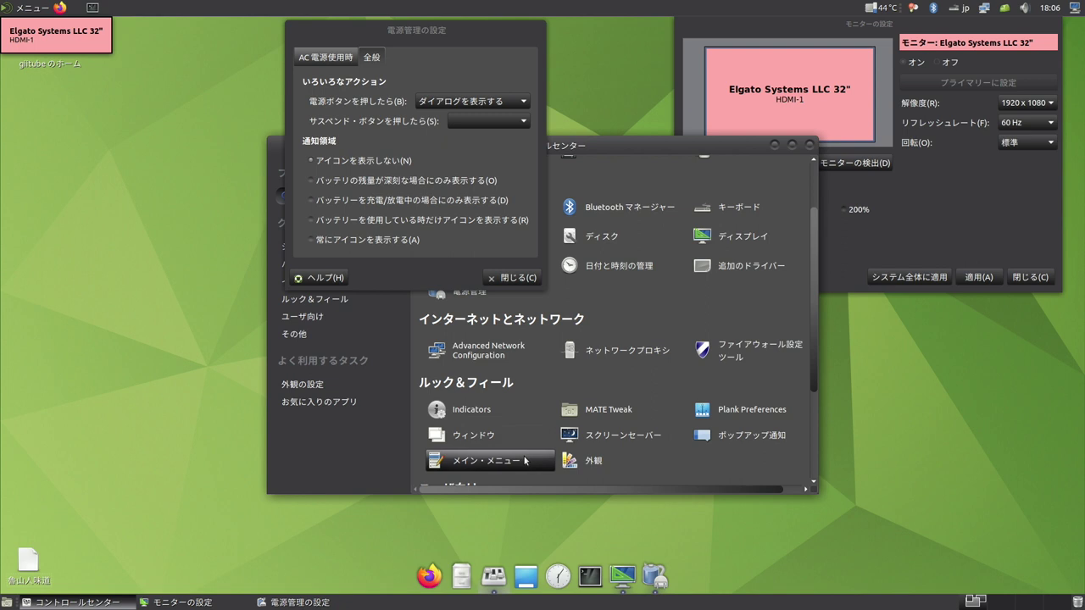
{"action": "left_click", "coordinate": [479, 437]}
{"action": "left_click", "coordinate": [479, 439]}
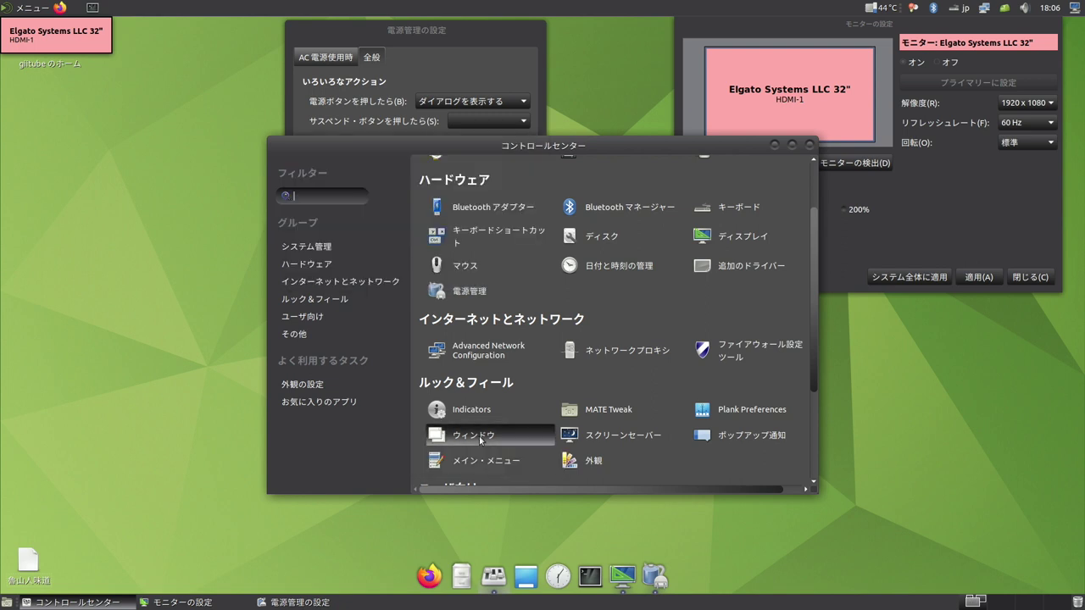
{"action": "left_click_drag", "start_coordinate": [189, 30], "coordinate": [413, 182]}
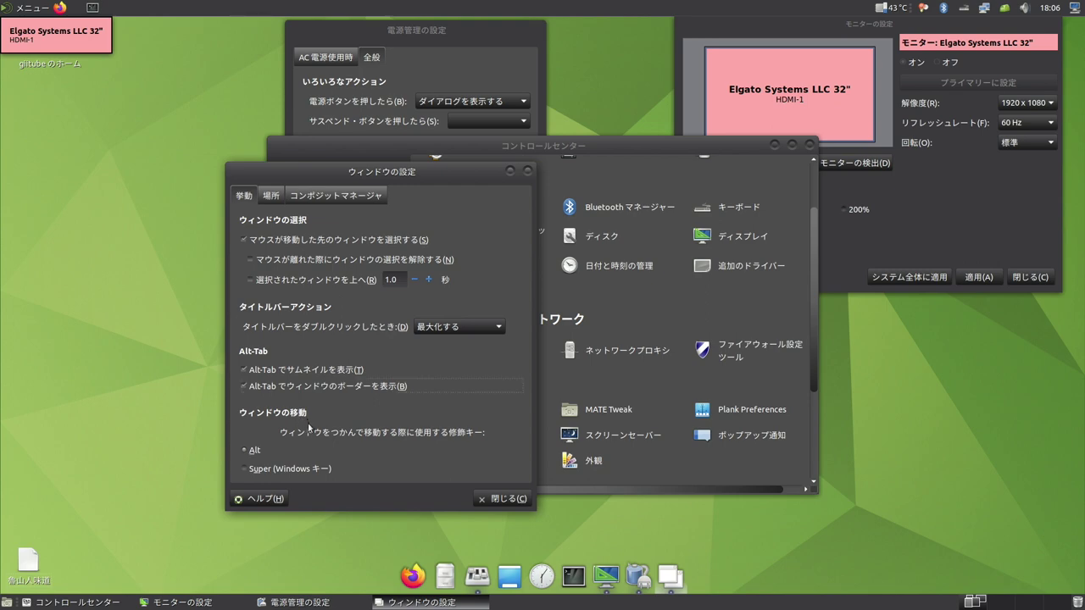
Cycle through the open windows to examine the switcher's thumbnail and border display, and close the window preferences.
{"action": "key", "text": "alt+Tab"}
{"action": "key", "text": "Tab"}
{"action": "key", "text": "Tab"}
{"action": "key", "text": "Tab"}
{"action": "key", "text": "Tab"}
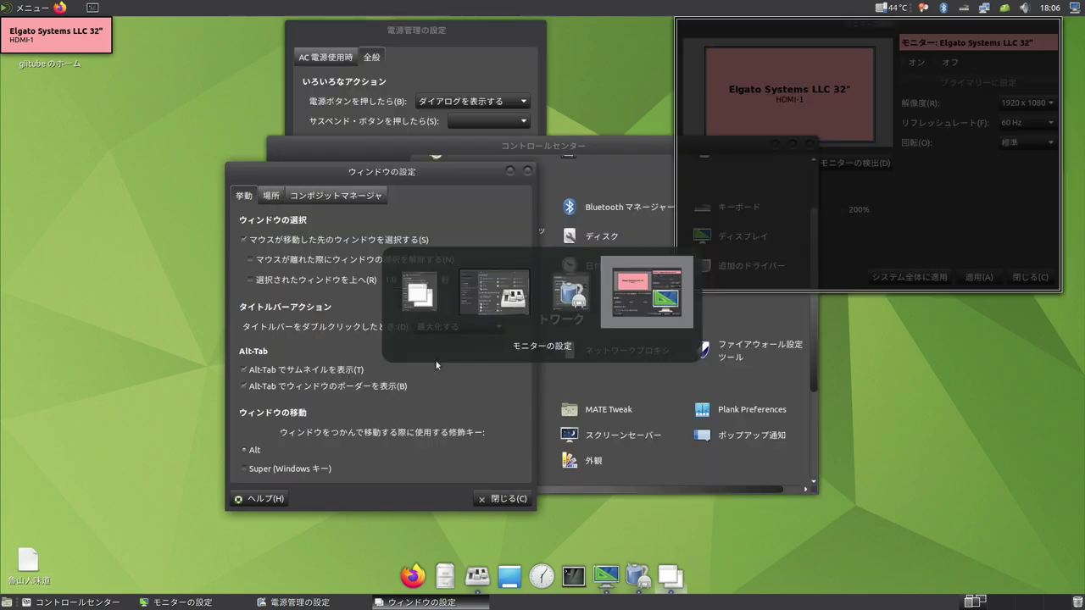
{"action": "key", "text": "Tab"}
{"action": "key", "text": "Tab"}
{"action": "key", "text": "Tab"}
{"action": "key", "text": "Tab"}
{"action": "key", "text": "Tab"}
{"action": "key", "text": "Tab"}
{"action": "key", "text": "Tab"}
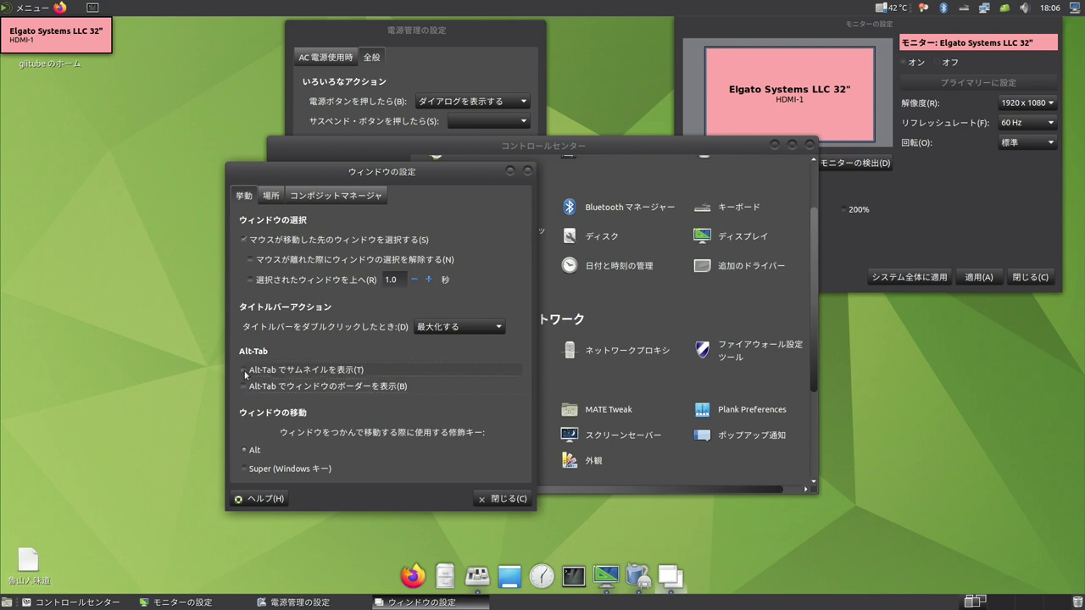
{"action": "left_click", "coordinate": [500, 498]}
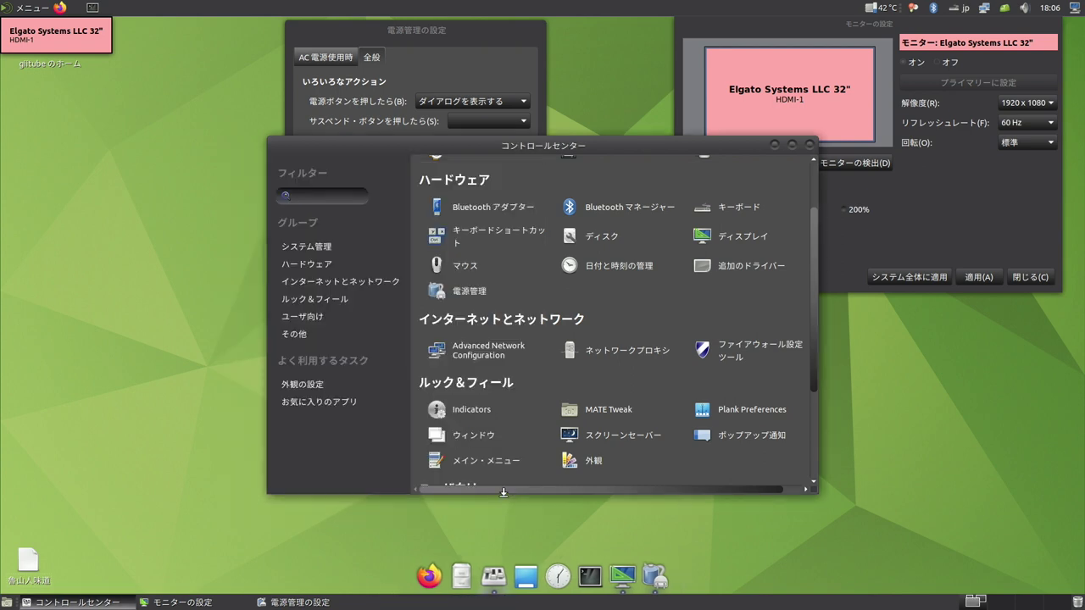
Look at the interface settings in the appearance preferences, then close them and the monitor settings.
{"action": "left_click", "coordinate": [593, 461]}
{"action": "left_click", "coordinate": [159, 55]}
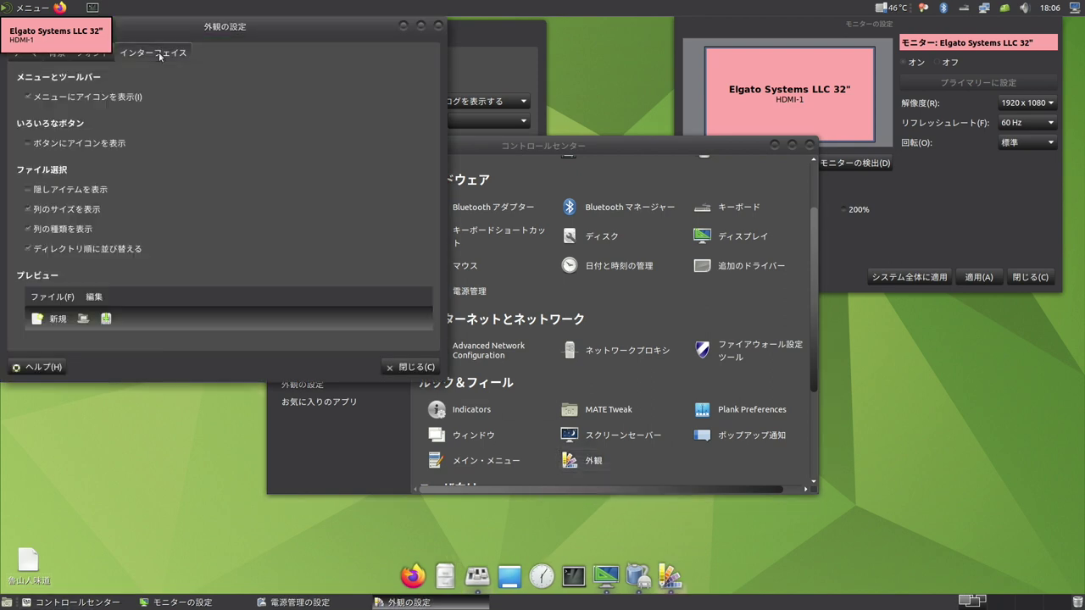
{"action": "left_click_drag", "start_coordinate": [183, 42], "coordinate": [399, 55]}
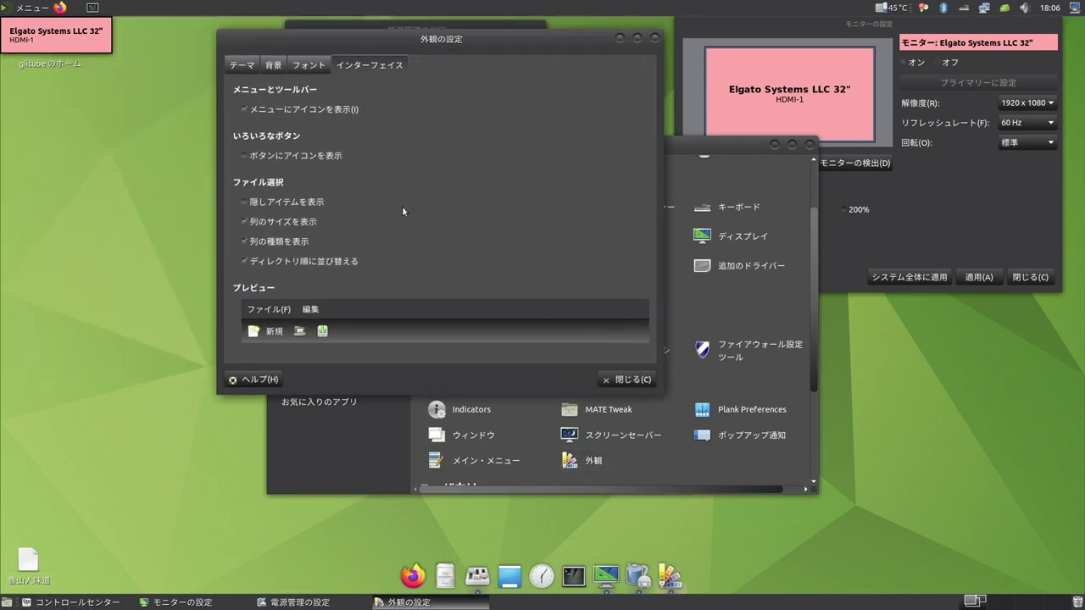
{"action": "left_click", "coordinate": [625, 379]}
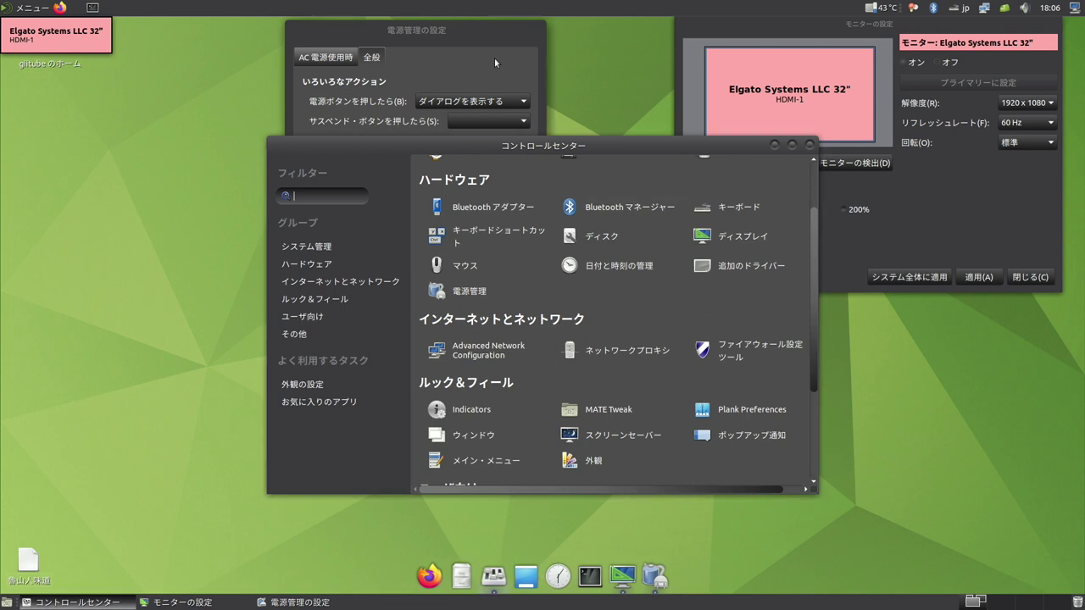
{"action": "left_click", "coordinate": [1024, 278]}
Open the file management preferences and look through the default compact, list, tree and icon view settings.
{"action": "scroll", "coordinate": [628, 407], "scroll_direction": "down", "scroll_amount": 2}
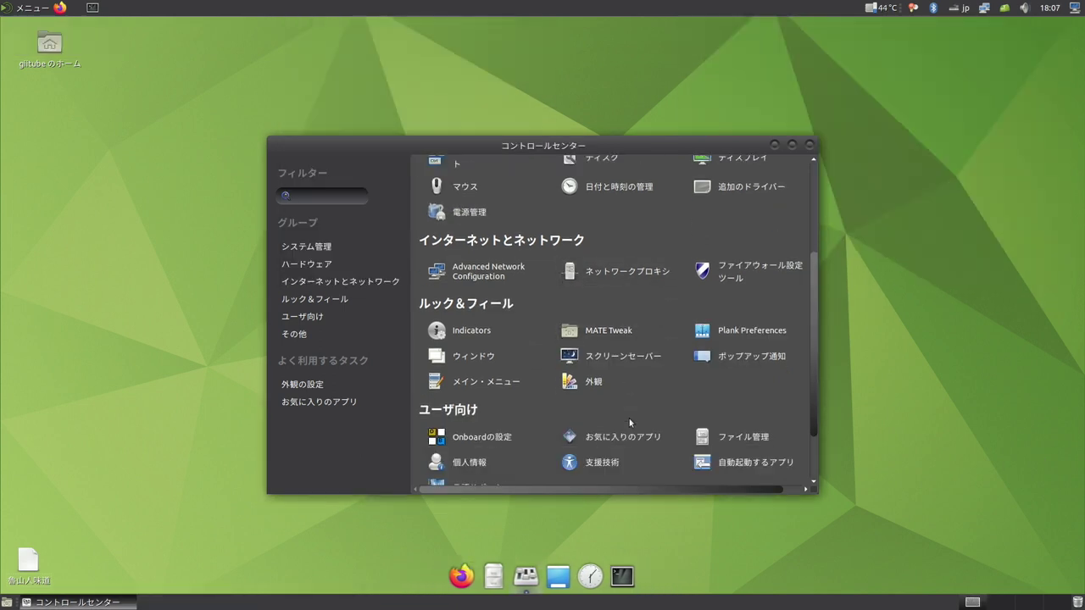
{"action": "left_click", "coordinate": [709, 440]}
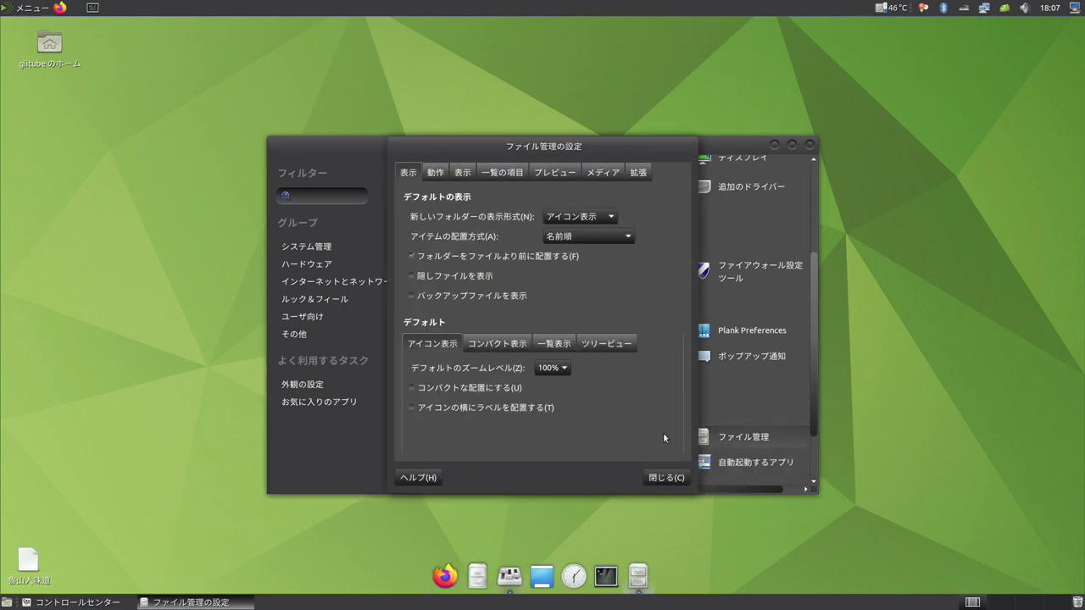
{"action": "left_click", "coordinate": [497, 349]}
{"action": "left_click", "coordinate": [553, 347]}
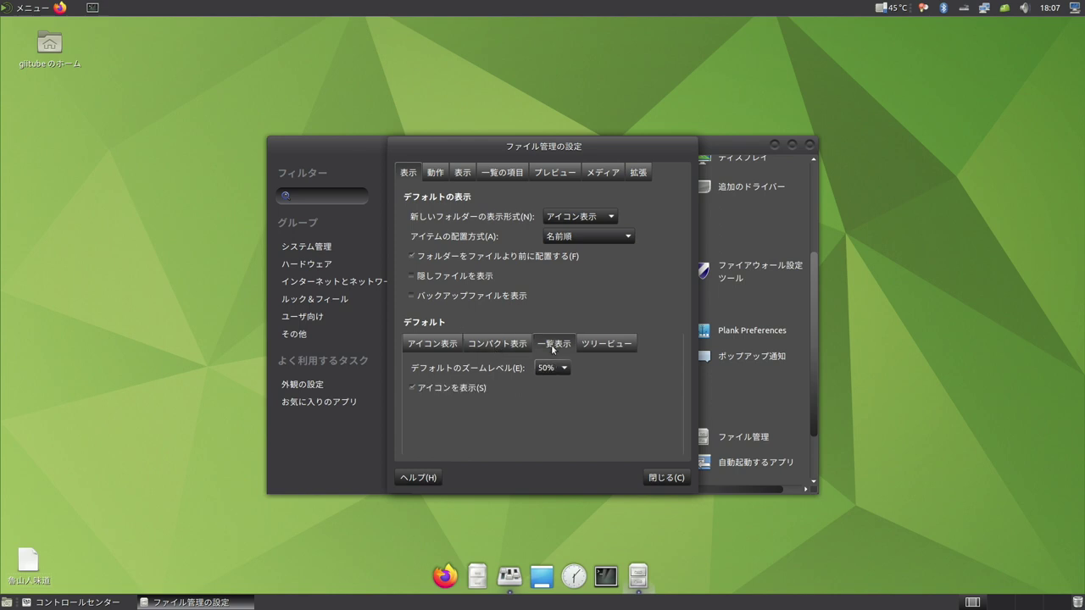
{"action": "left_click", "coordinate": [610, 348]}
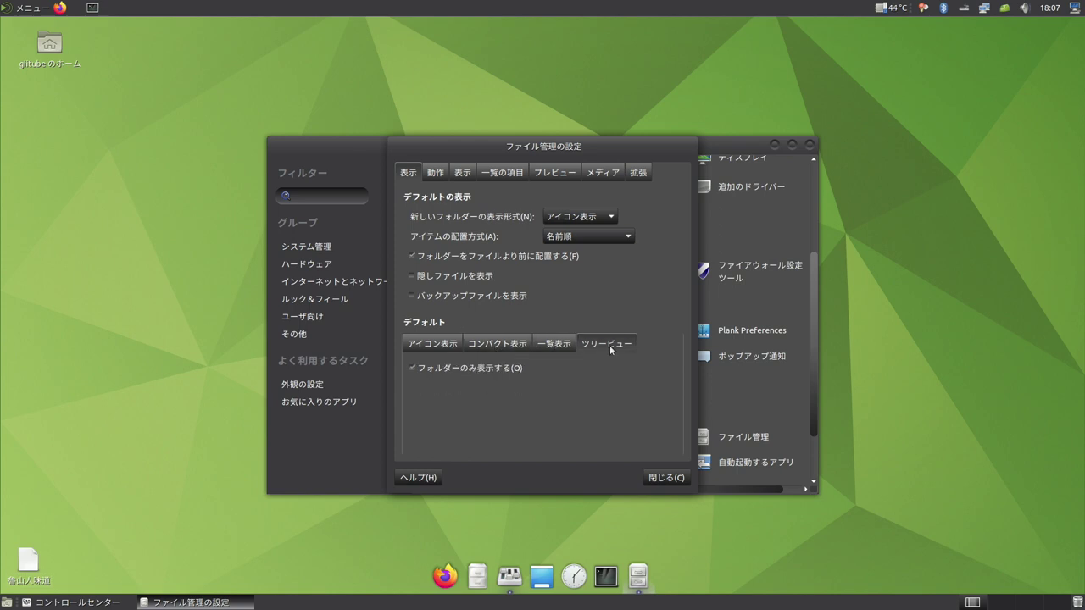
{"action": "left_click", "coordinate": [440, 348]}
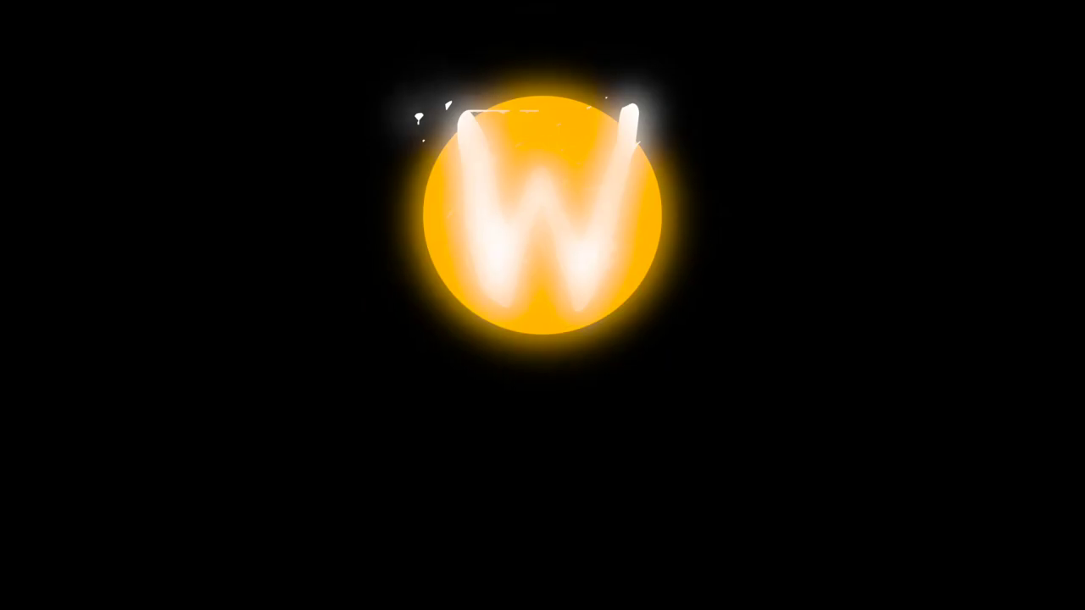